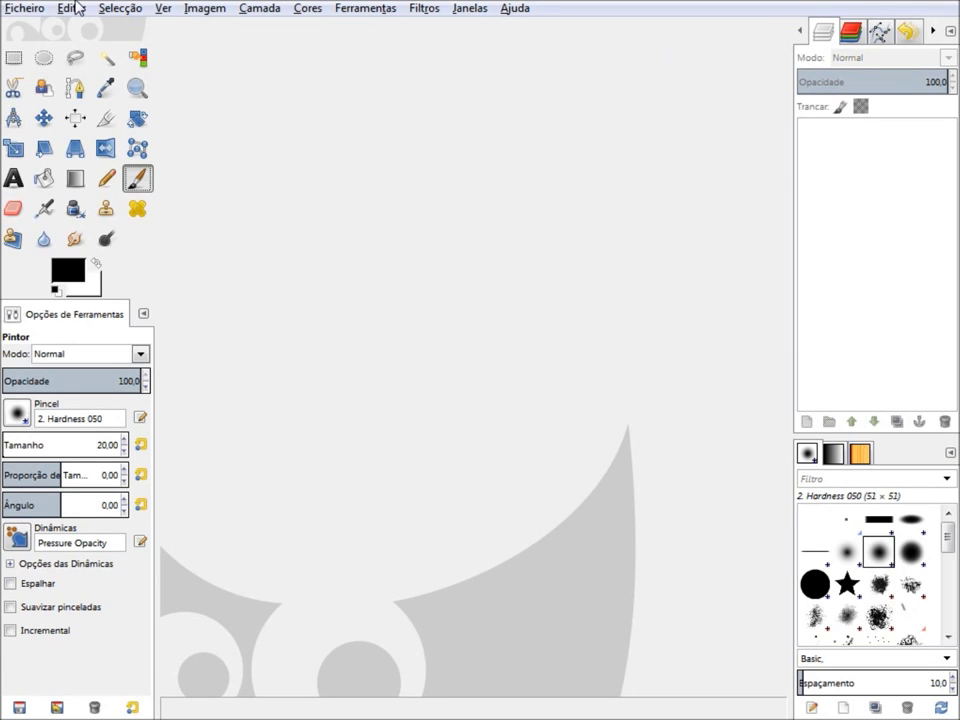
Create a new blank 300×300 px image and bring up the Filtros > Animação menu
{"action": "left_click", "coordinate": [12, 10]}
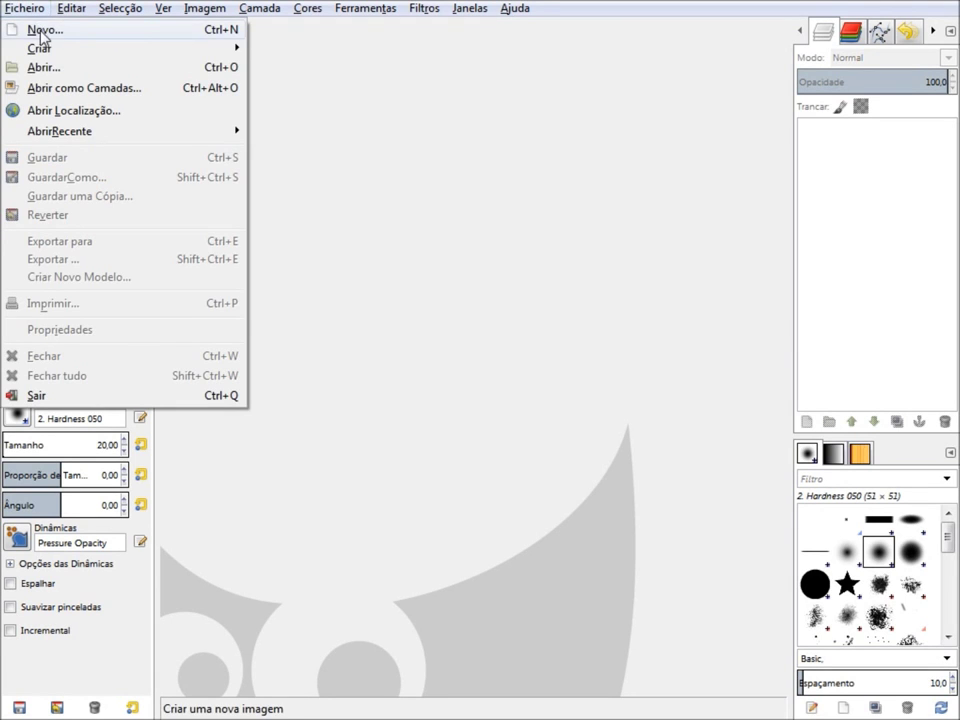
{"action": "left_click", "coordinate": [34, 29]}
{"action": "left_click", "coordinate": [272, 264]}
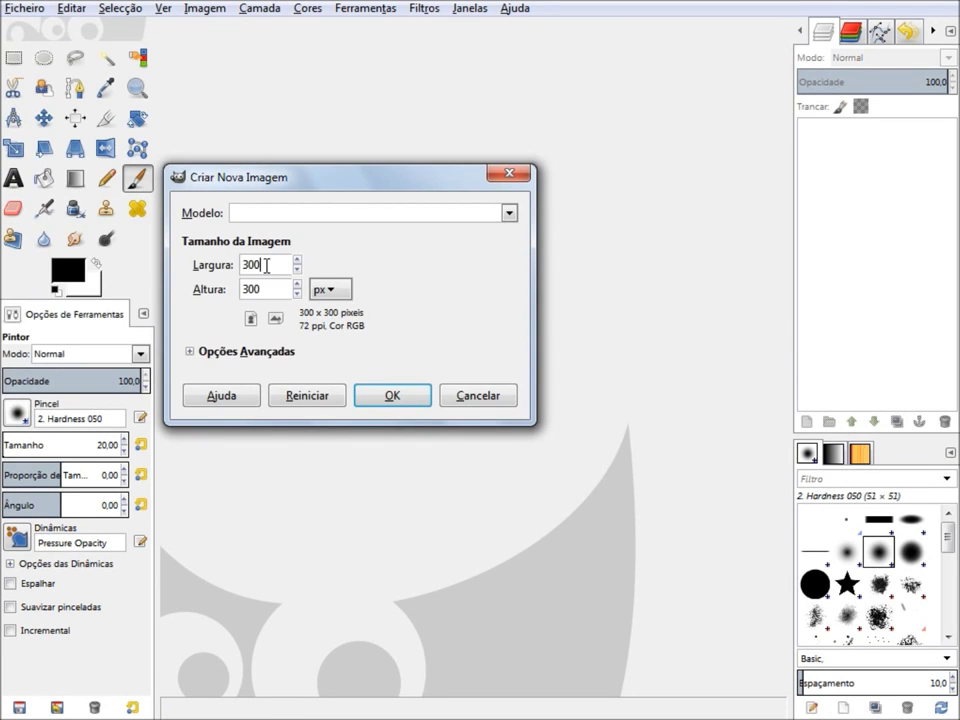
{"action": "left_click", "coordinate": [408, 397]}
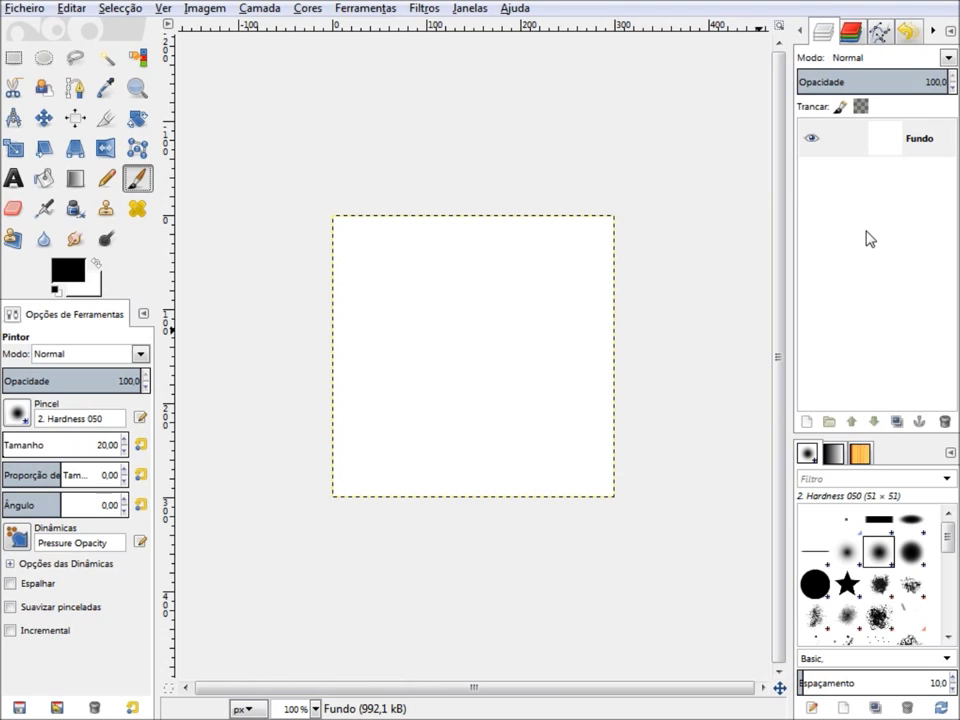
{"action": "left_click", "coordinate": [428, 10]}
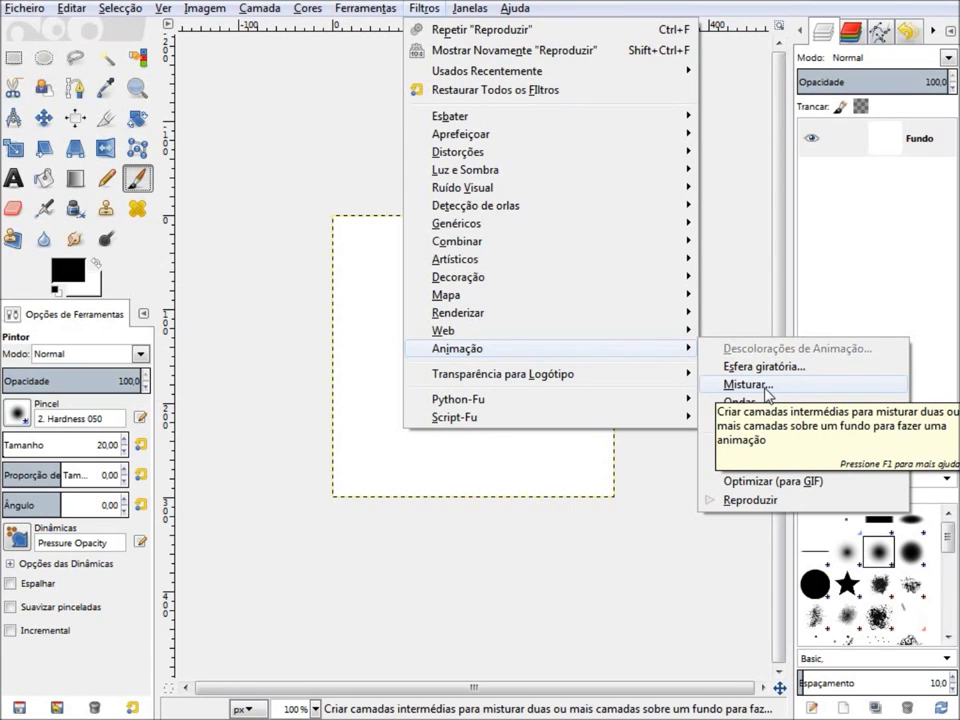
Run the Misturar blend animation reset to defaults with 3 intermediate frames
{"action": "left_click", "coordinate": [766, 390]}
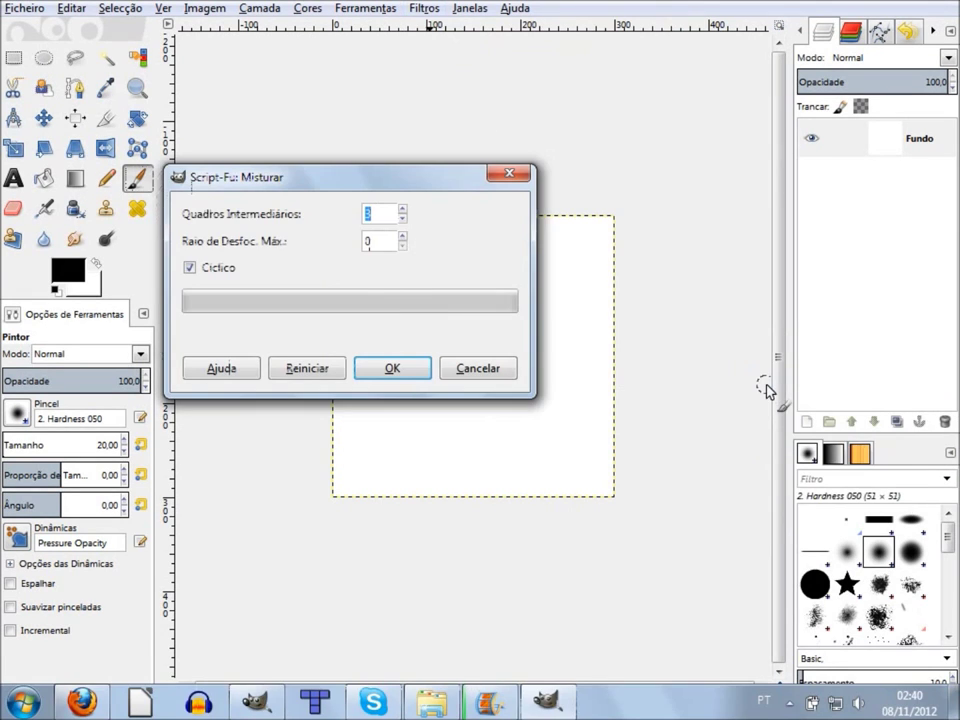
{"action": "left_click", "coordinate": [366, 213]}
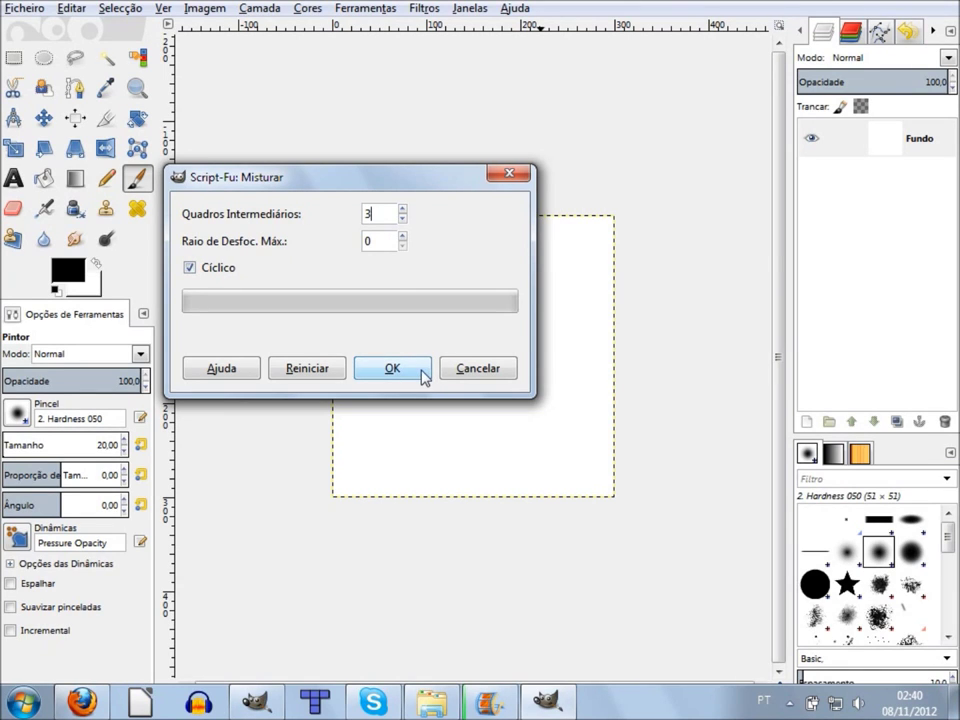
{"action": "key", "text": "BackSpace"}
{"action": "type", "text": "66"}
{"action": "left_click", "coordinate": [340, 376]}
{"action": "left_click", "coordinate": [416, 369]}
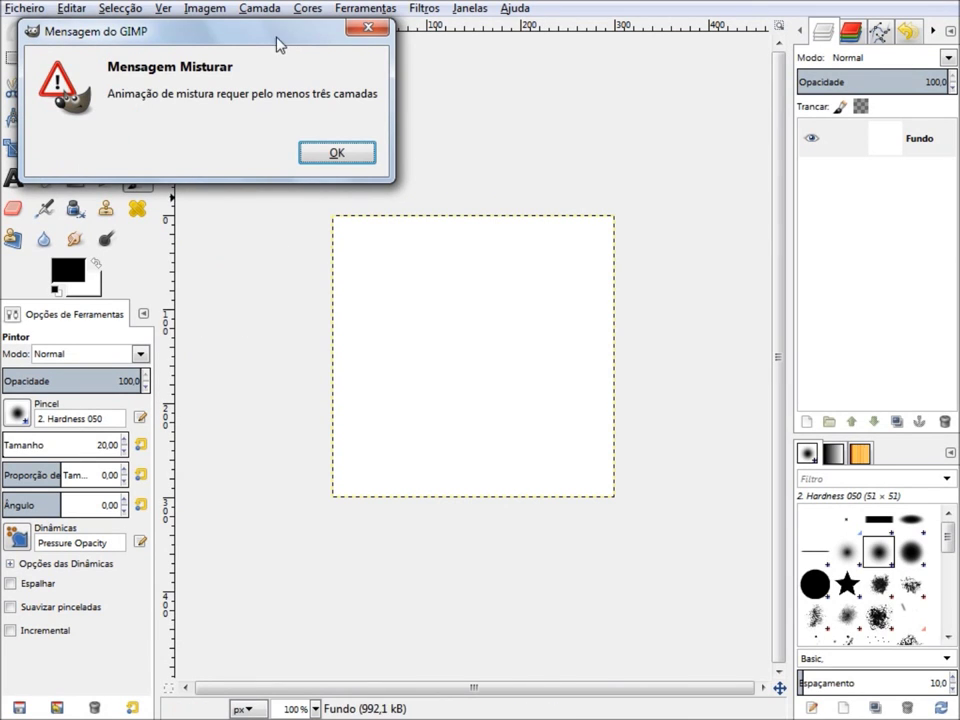
Dismiss the warning that blending needs at least three layers, and select Fundo
{"action": "mouse_move", "coordinate": [266, 38]}
{"action": "left_mouse_down"}
{"action": "mouse_move", "coordinate": [350, 141]}
{"action": "mouse_move", "coordinate": [369, 182]}
{"action": "left_mouse_up"}
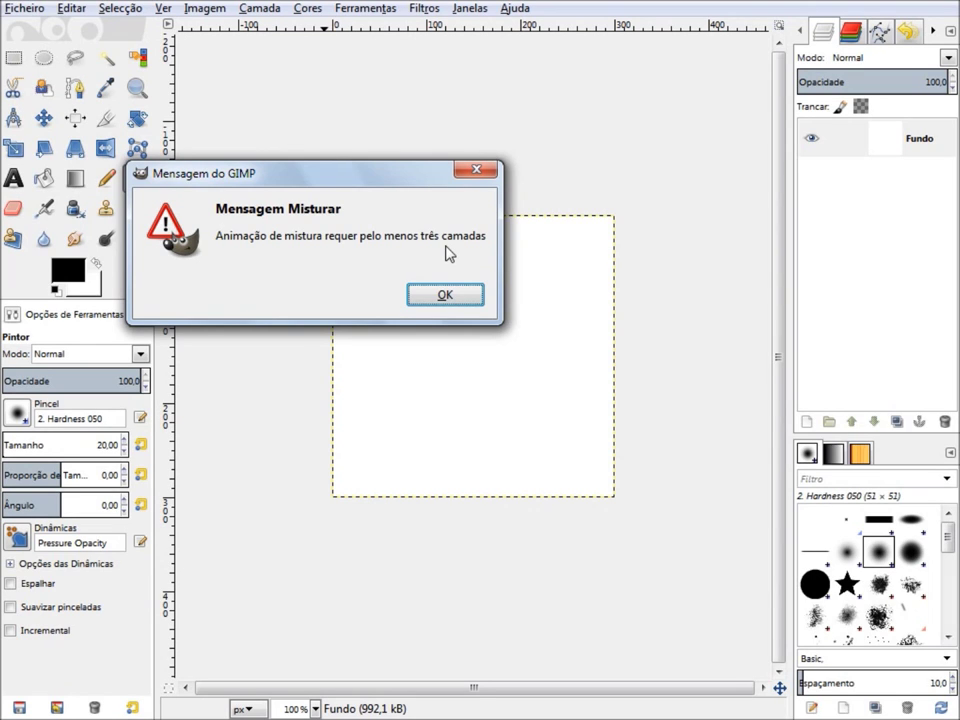
{"action": "left_click", "coordinate": [452, 296]}
{"action": "left_click", "coordinate": [891, 153]}
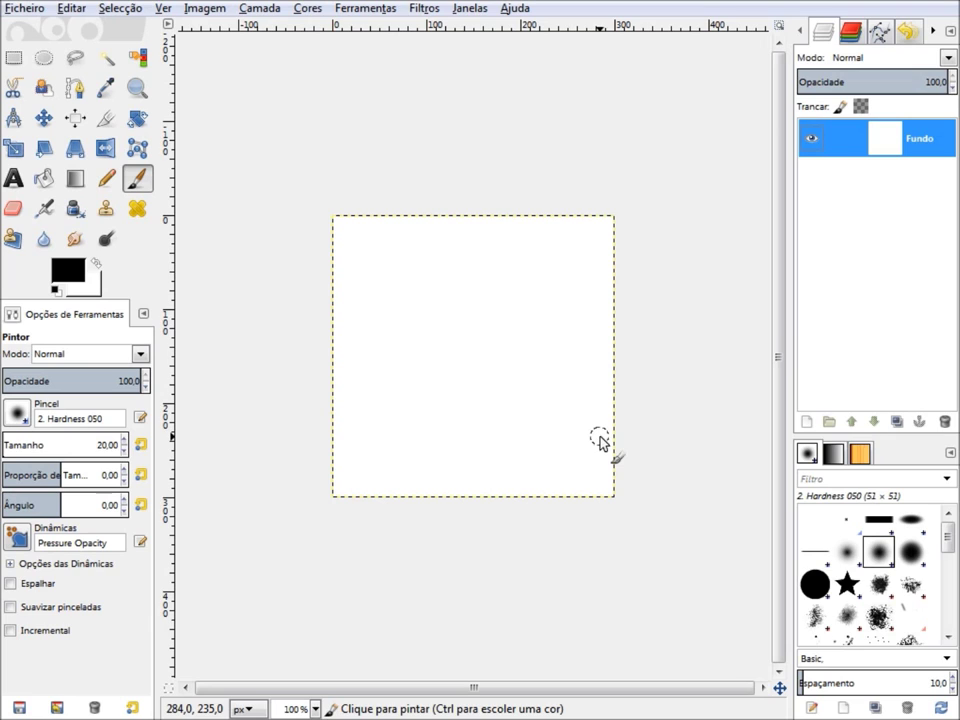
Set the foreground to dark blue 001c6b and bucket-fill the Fundo layer with it
{"action": "left_click", "coordinate": [66, 275]}
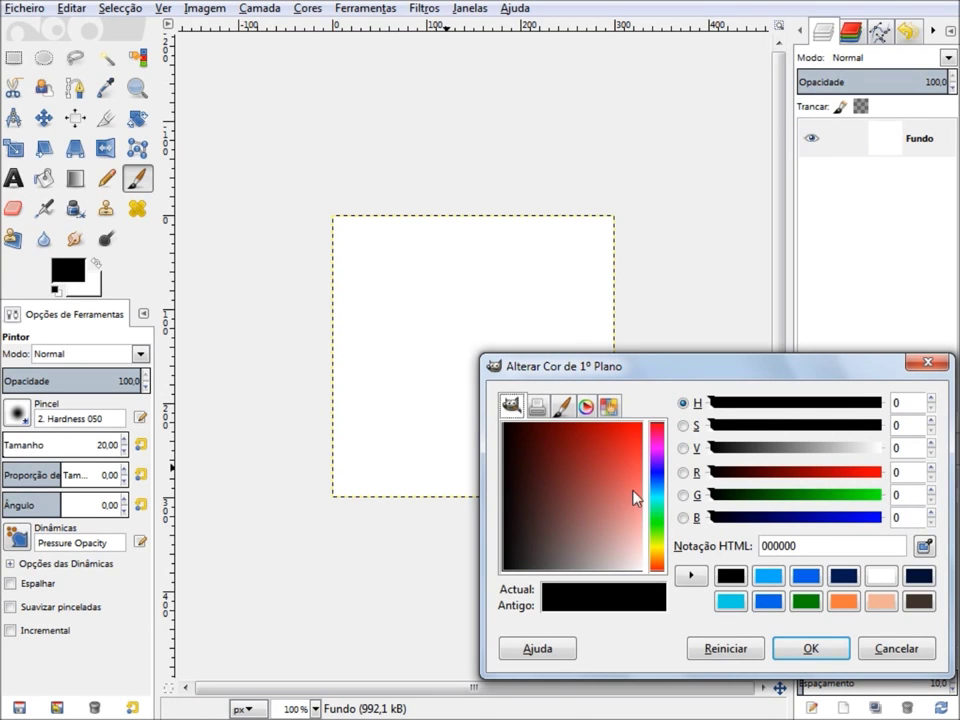
{"action": "left_click_drag", "start_coordinate": [658, 486], "coordinate": [662, 483]}
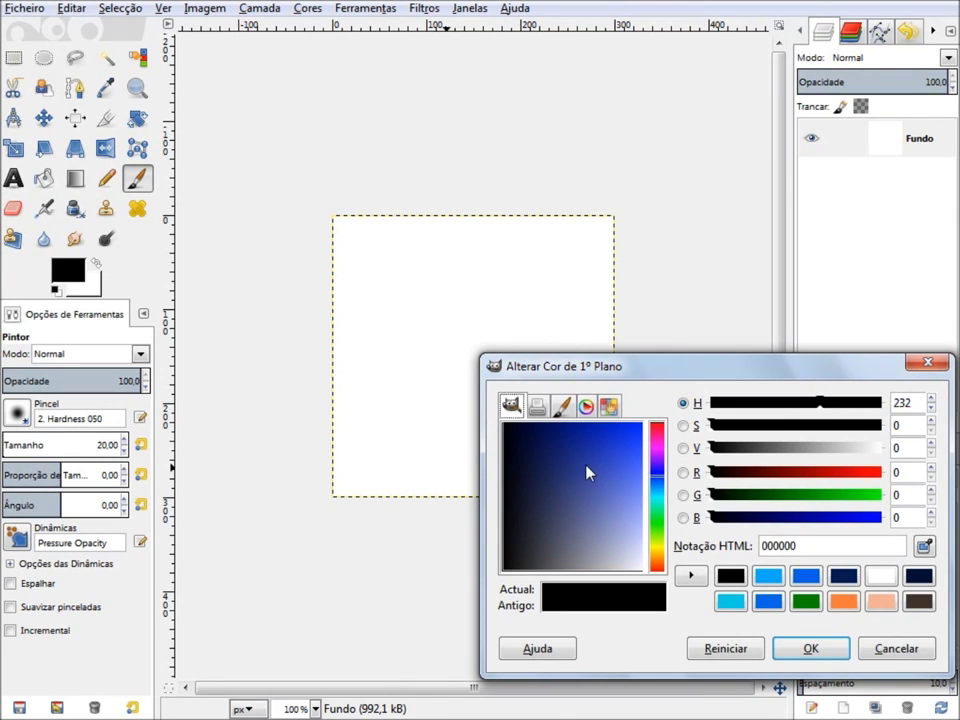
{"action": "mouse_move", "coordinate": [560, 423]}
{"action": "left_mouse_down"}
{"action": "mouse_move", "coordinate": [552, 423]}
{"action": "mouse_move", "coordinate": [560, 423]}
{"action": "left_mouse_up"}
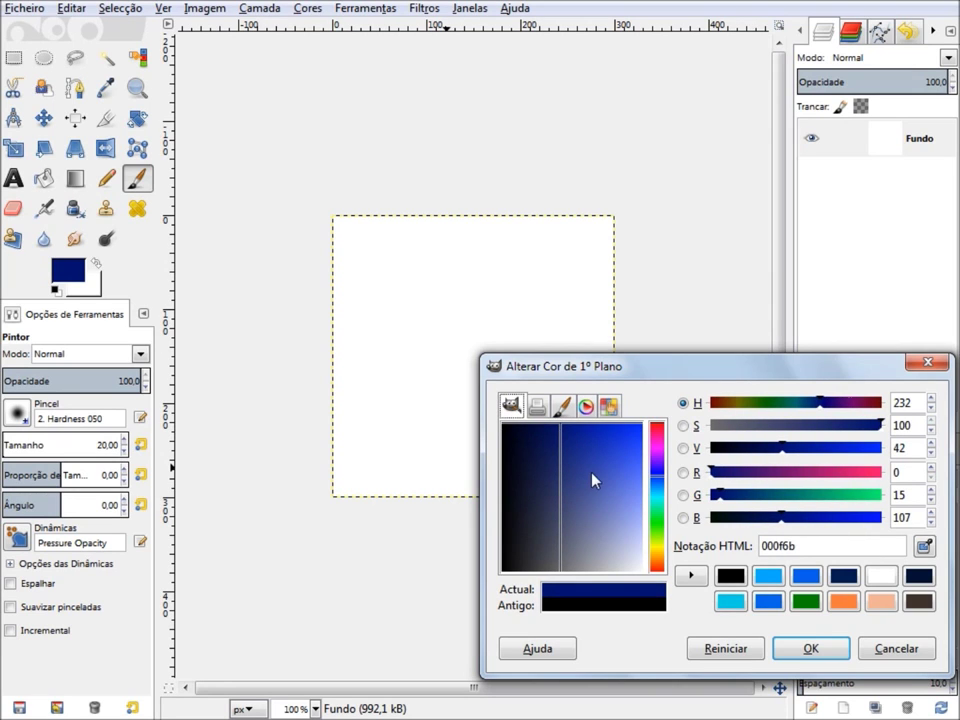
{"action": "left_click", "coordinate": [658, 484]}
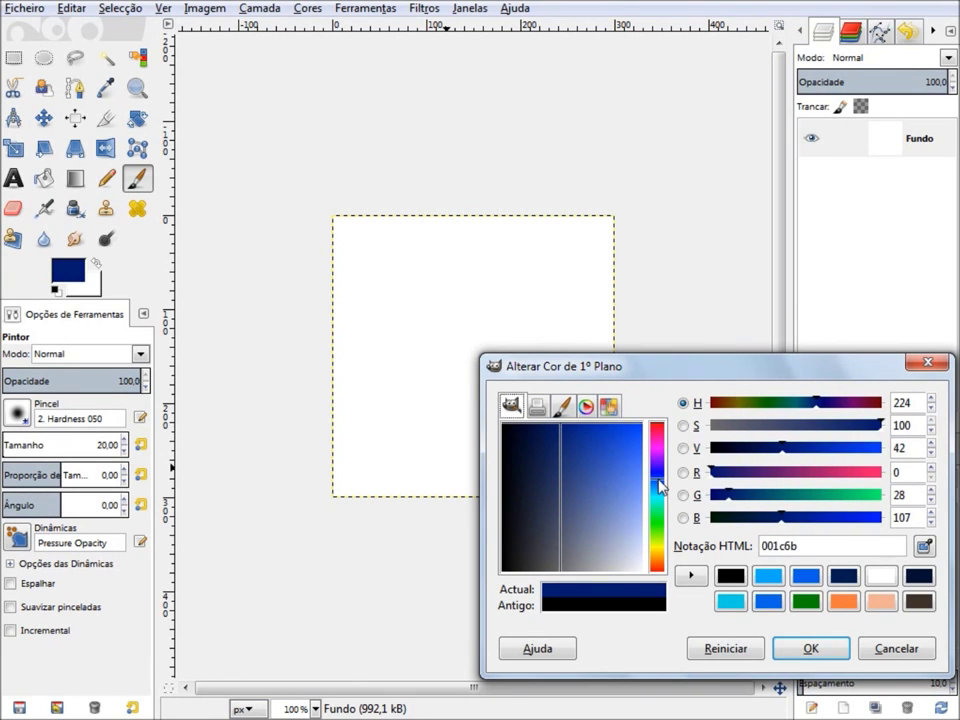
{"action": "left_click", "coordinate": [811, 650]}
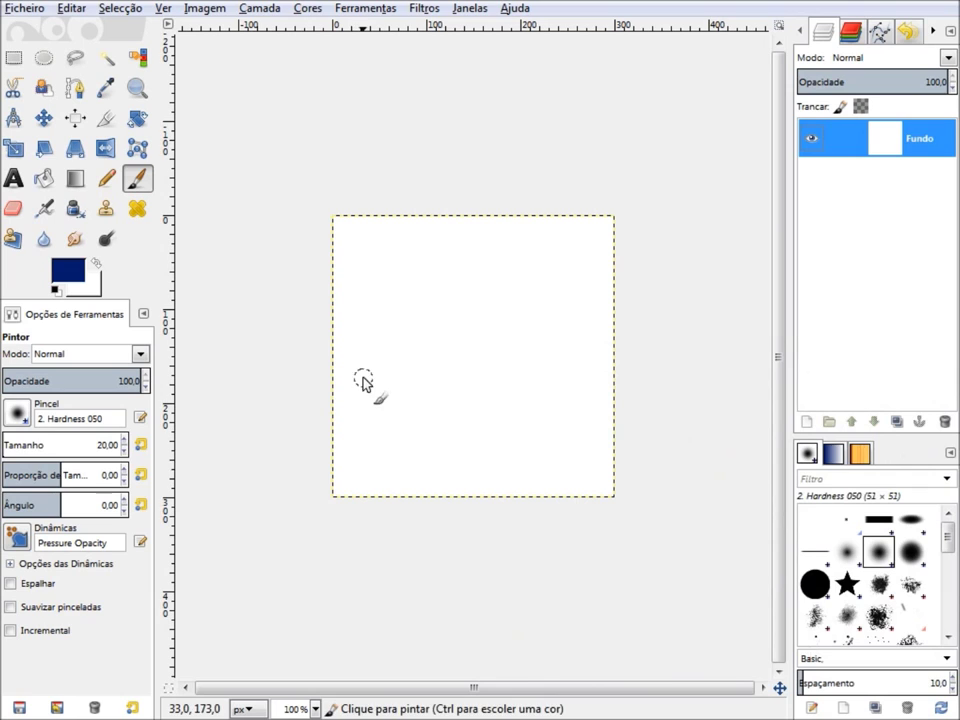
{"action": "left_click", "coordinate": [44, 178]}
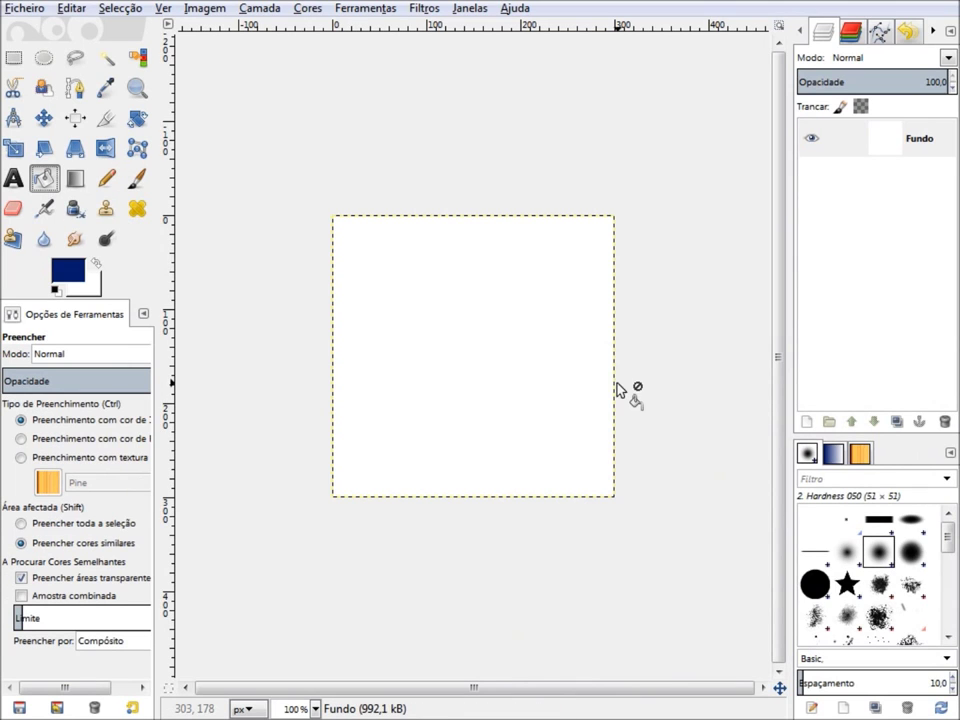
{"action": "left_click", "coordinate": [512, 365]}
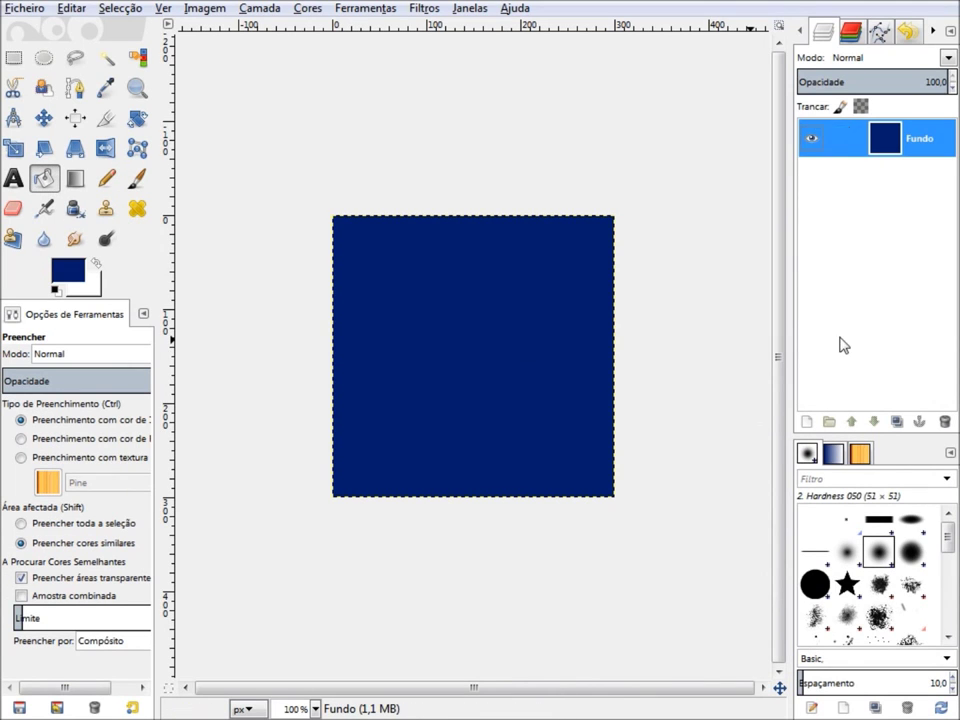
{"action": "left_click", "coordinate": [806, 421]}
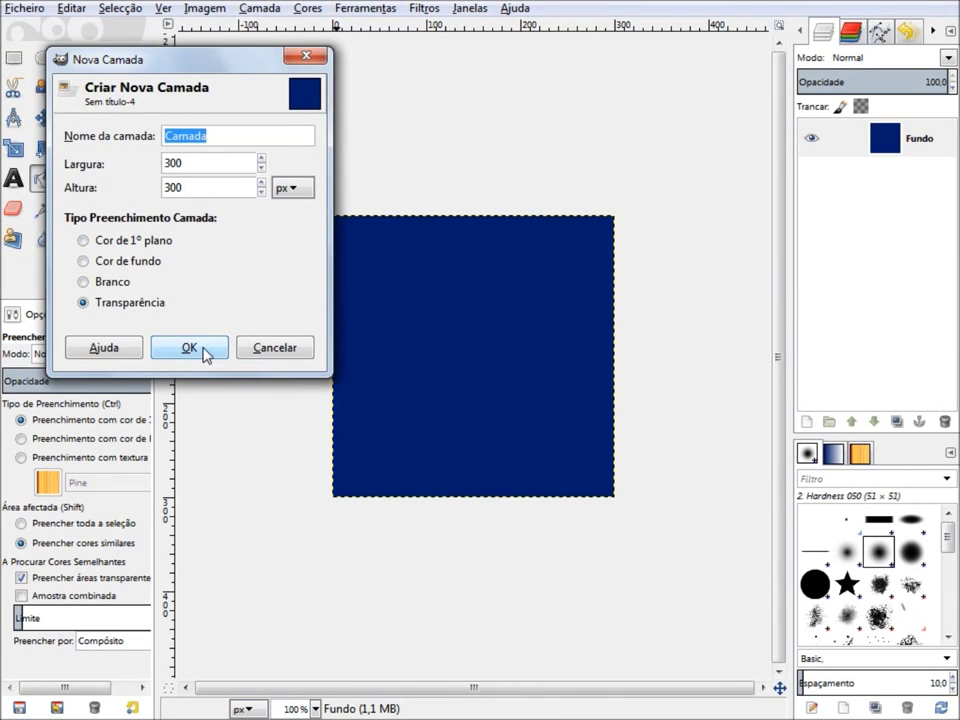
Add a transparent layer Camada and set the foreground to brighter blue 284eb8
{"action": "left_click", "coordinate": [189, 348]}
{"action": "left_click", "coordinate": [912, 145]}
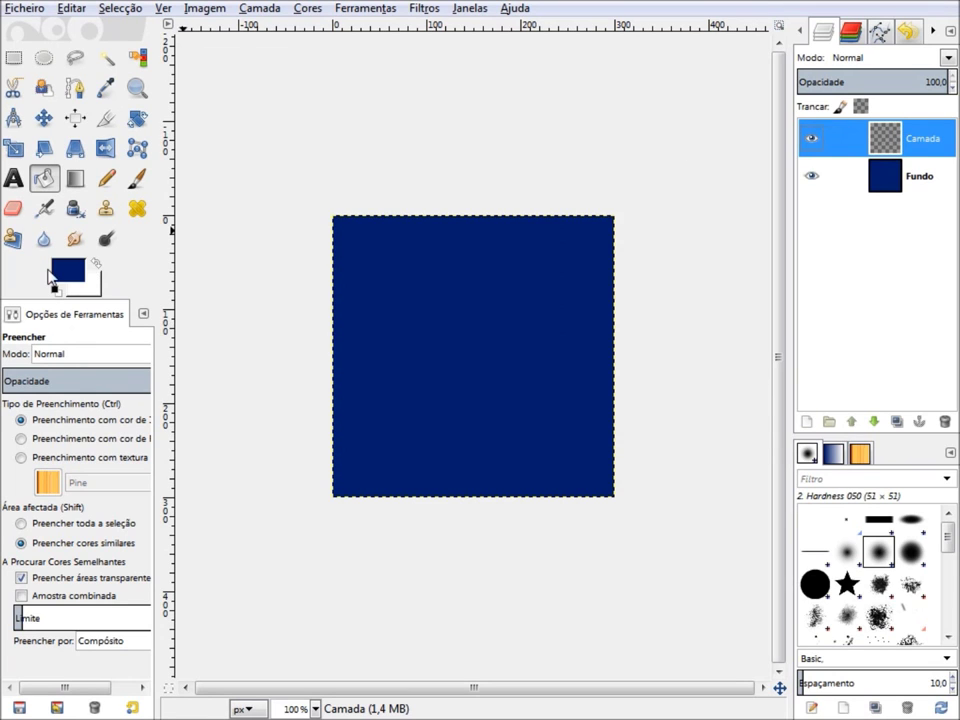
{"action": "left_click", "coordinate": [66, 268]}
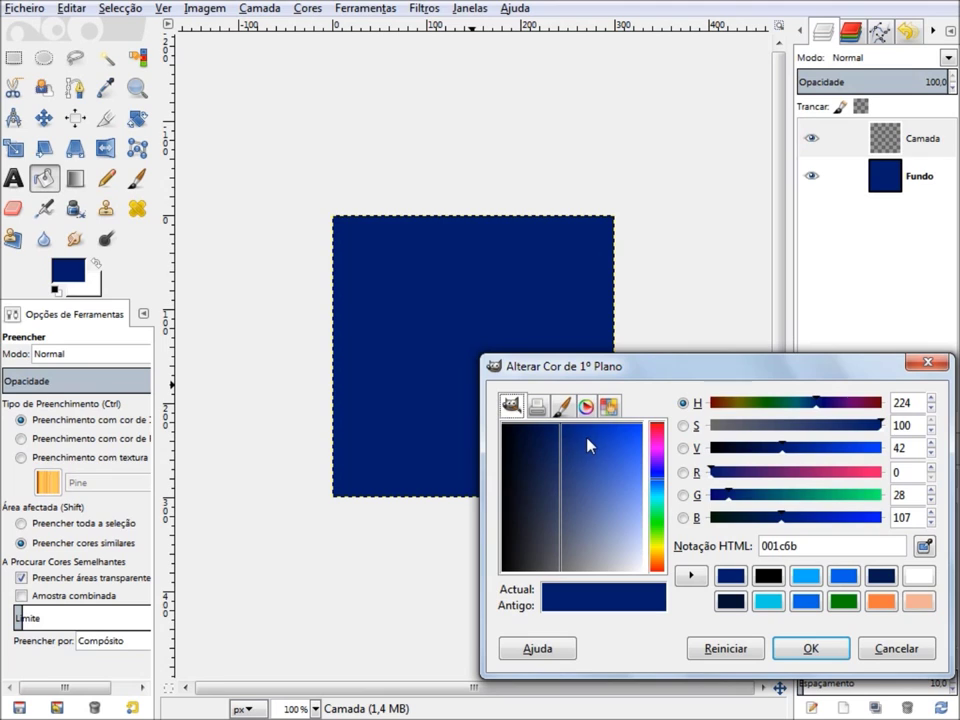
{"action": "left_click_drag", "start_coordinate": [590, 443], "coordinate": [598, 451]}
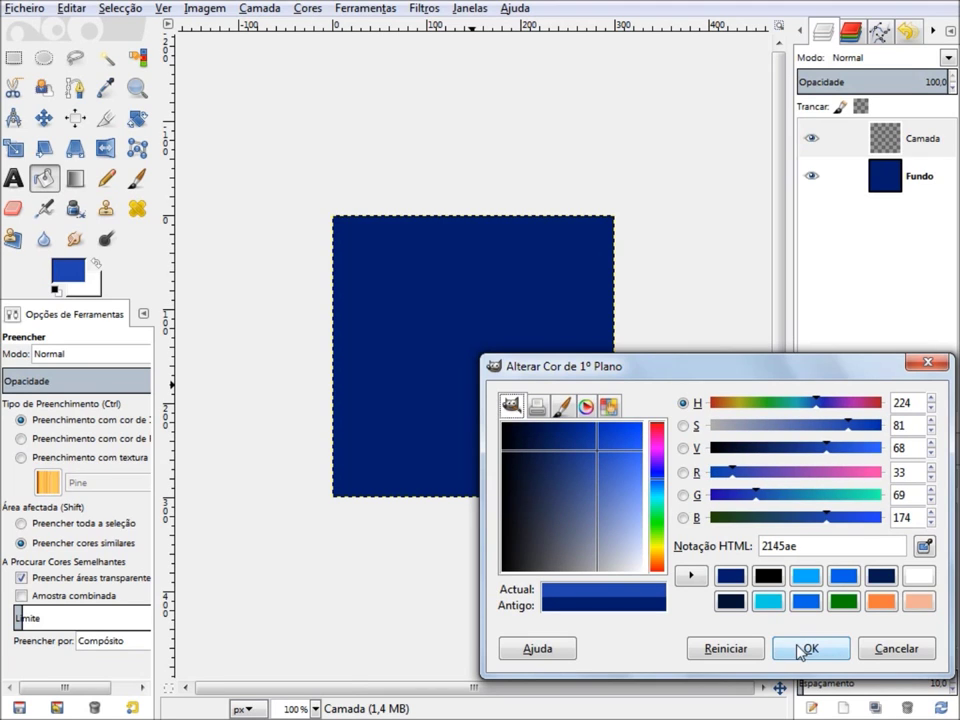
{"action": "left_click", "coordinate": [600, 452]}
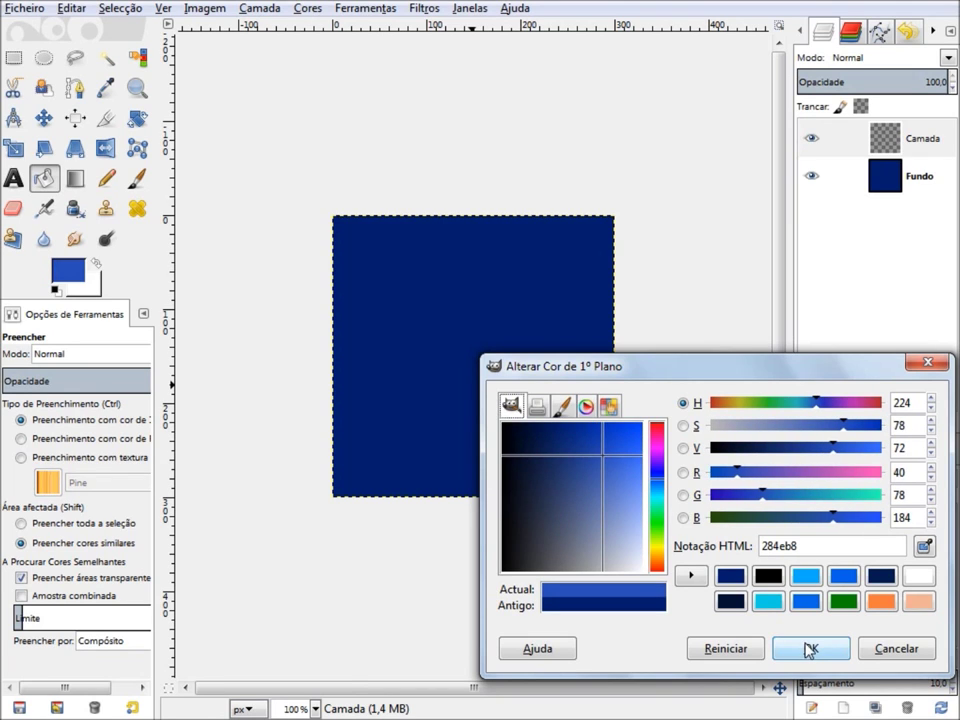
{"action": "left_click", "coordinate": [810, 648]}
Bucket-fill Camada with 284eb8 and toggle its visibility to compare with Fundo
{"action": "left_click", "coordinate": [531, 347]}
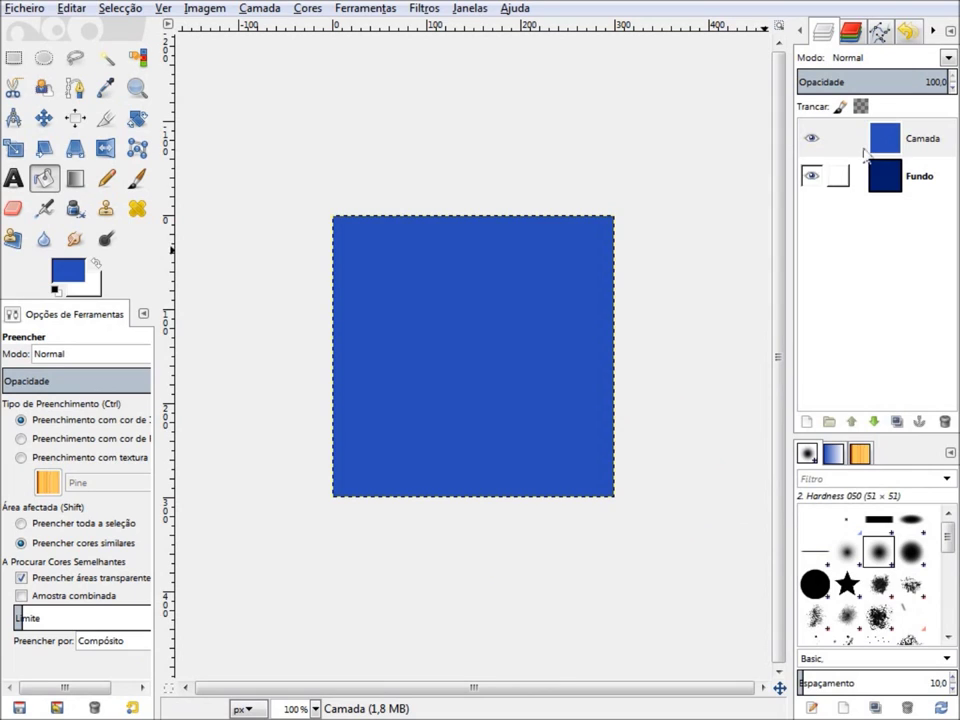
{"action": "left_click", "coordinate": [811, 138]}
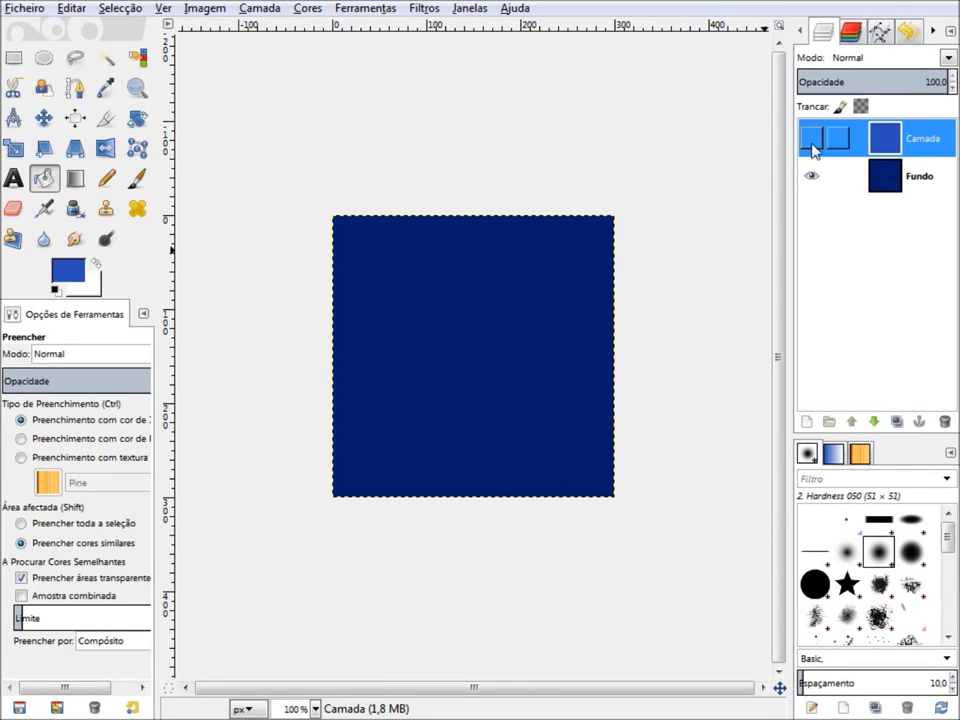
{"action": "left_click", "coordinate": [811, 140]}
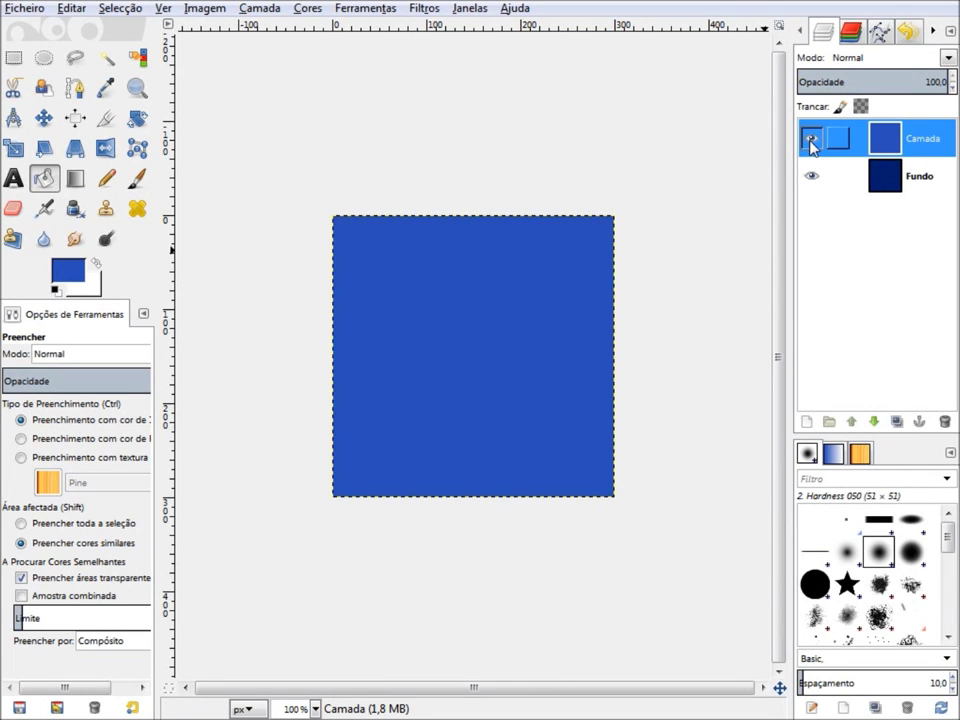
Add a third transparent layer, Camada #1, and fill it with an even lighter blue
{"action": "left_click", "coordinate": [807, 422]}
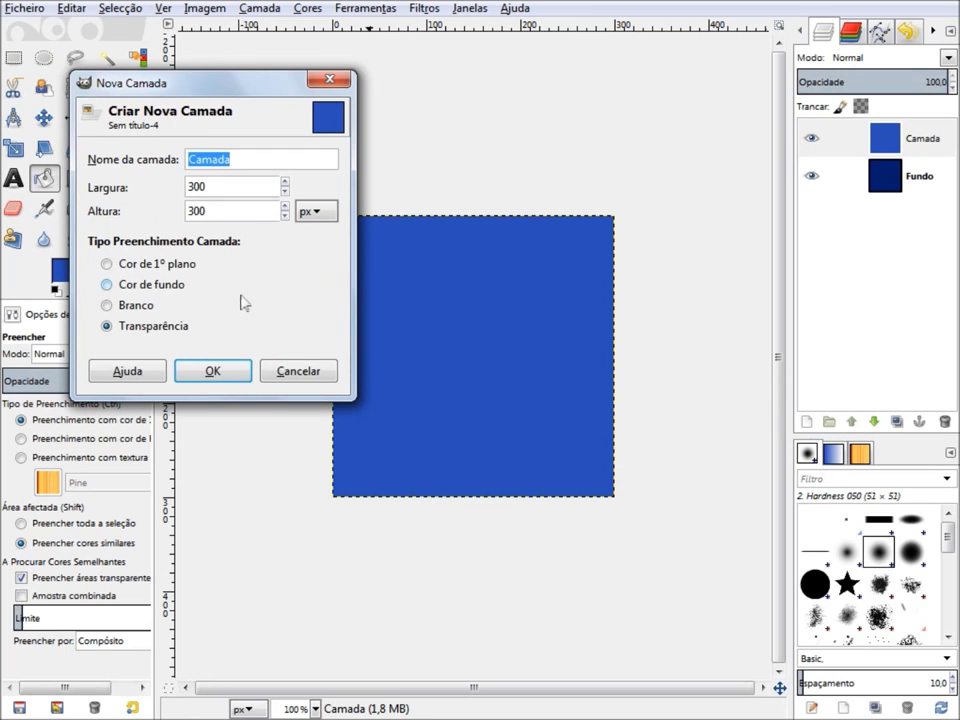
{"action": "left_click", "coordinate": [229, 374]}
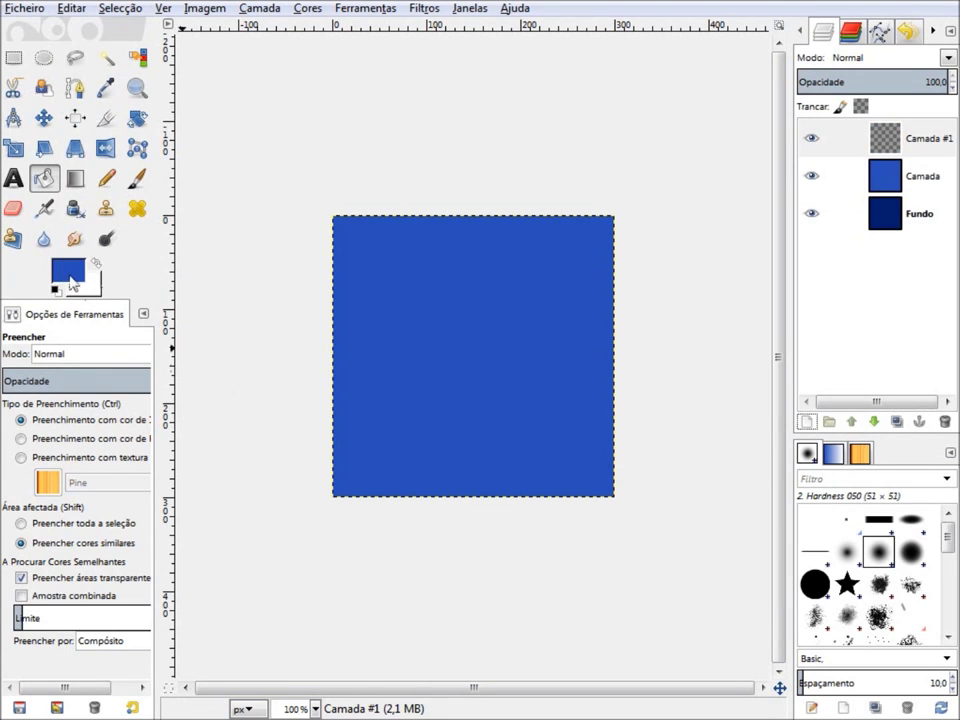
{"action": "left_click", "coordinate": [70, 279]}
{"action": "mouse_move", "coordinate": [617, 437]}
{"action": "left_mouse_down"}
{"action": "mouse_move", "coordinate": [662, 447]}
{"action": "mouse_move", "coordinate": [660, 476]}
{"action": "left_mouse_up"}
{"action": "left_click", "coordinate": [811, 648]}
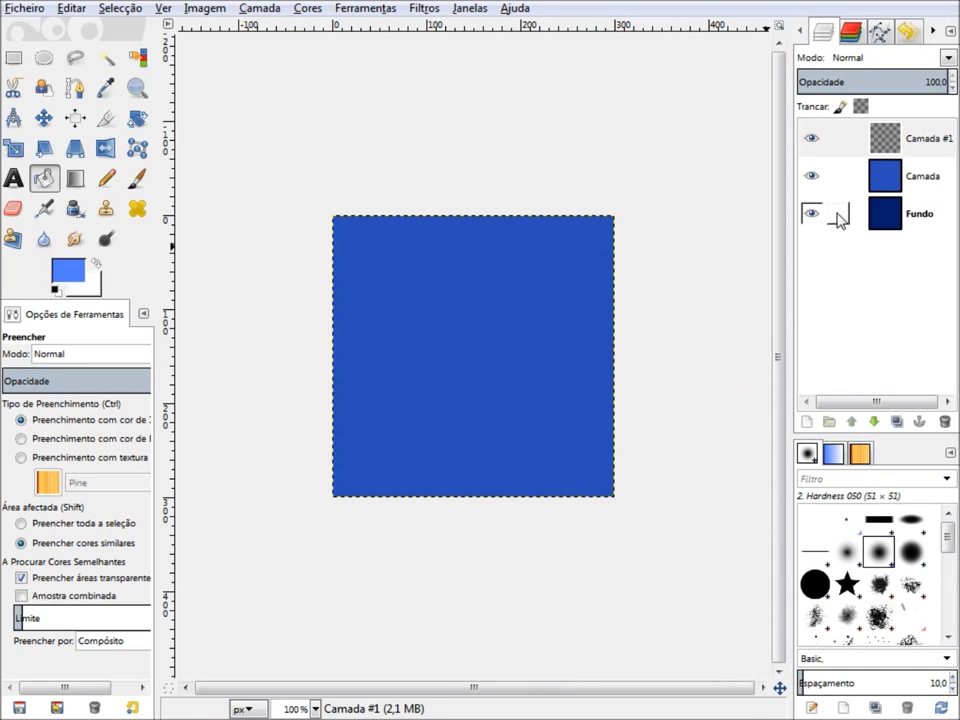
{"action": "left_click", "coordinate": [830, 138]}
{"action": "left_click", "coordinate": [463, 366]}
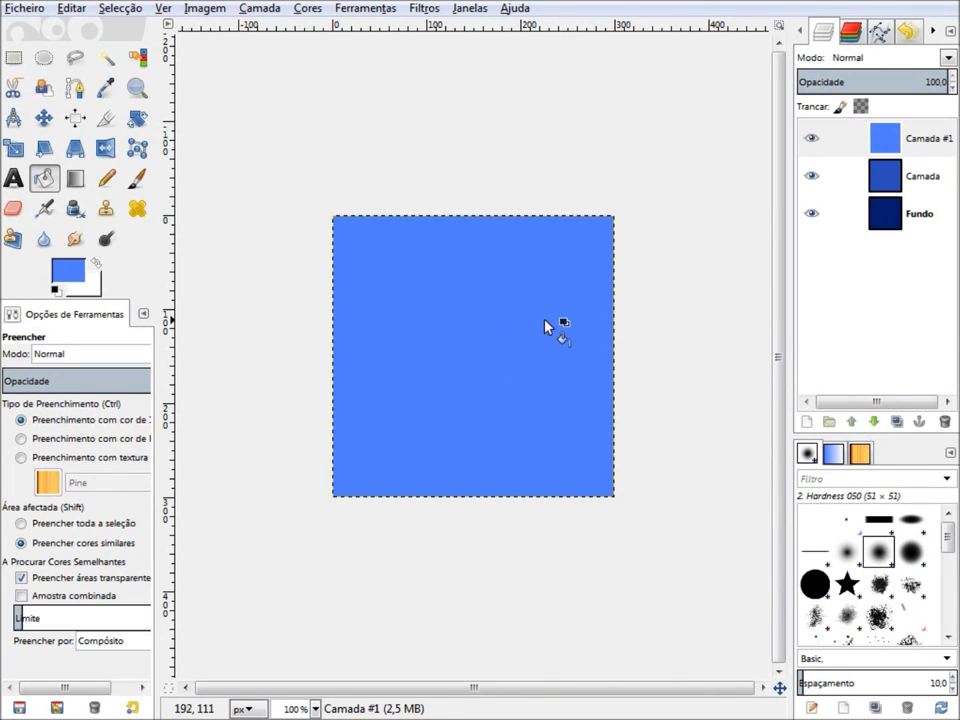
Hide and show each layer to check the three shades of blue
{"action": "left_click", "coordinate": [811, 138]}
{"action": "left_click", "coordinate": [811, 176]}
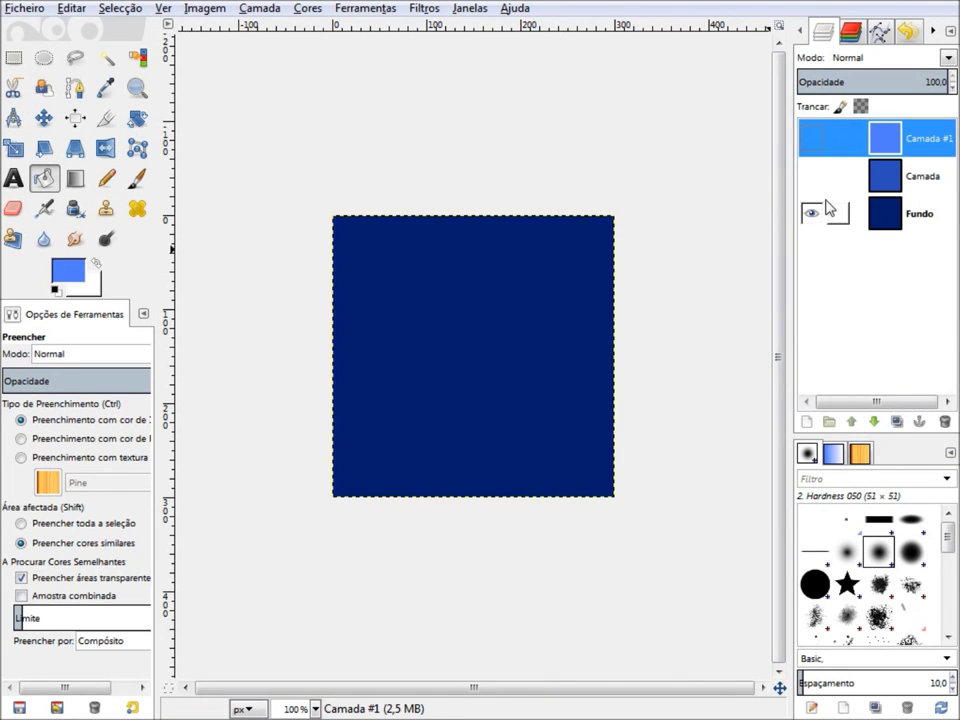
{"action": "left_click", "coordinate": [818, 210]}
{"action": "left_click", "coordinate": [816, 210]}
{"action": "left_click", "coordinate": [811, 176]}
{"action": "left_click", "coordinate": [811, 139]}
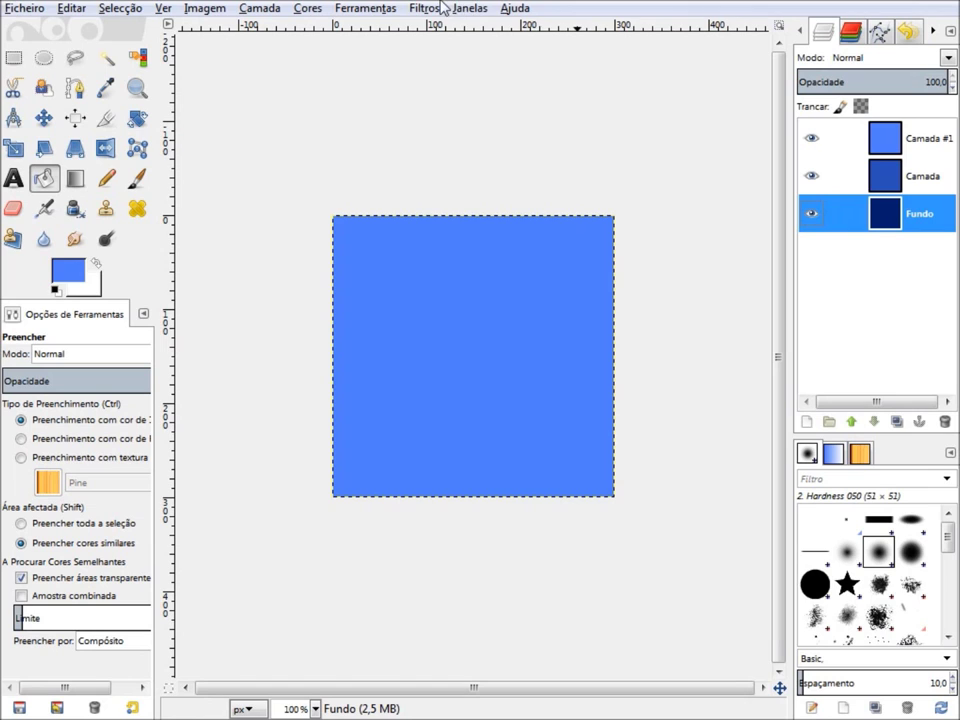
Play the three blue layers as an animation with Animação > Reproduzir, then close the preview
{"action": "left_click", "coordinate": [425, 8]}
{"action": "mouse_move", "coordinate": [457, 348]}
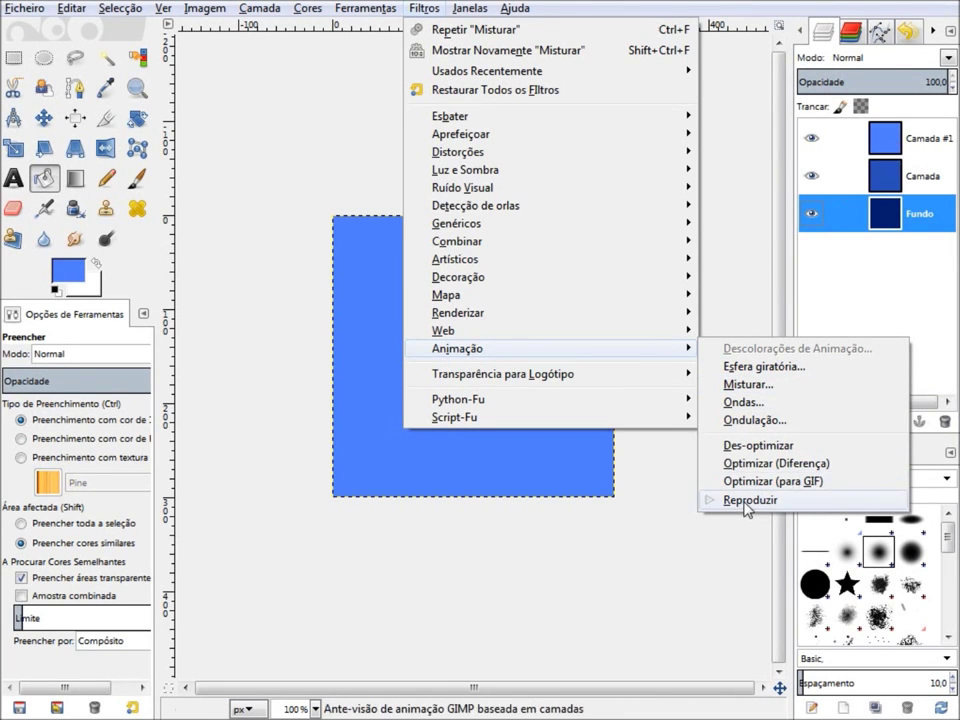
{"action": "left_click", "coordinate": [710, 499]}
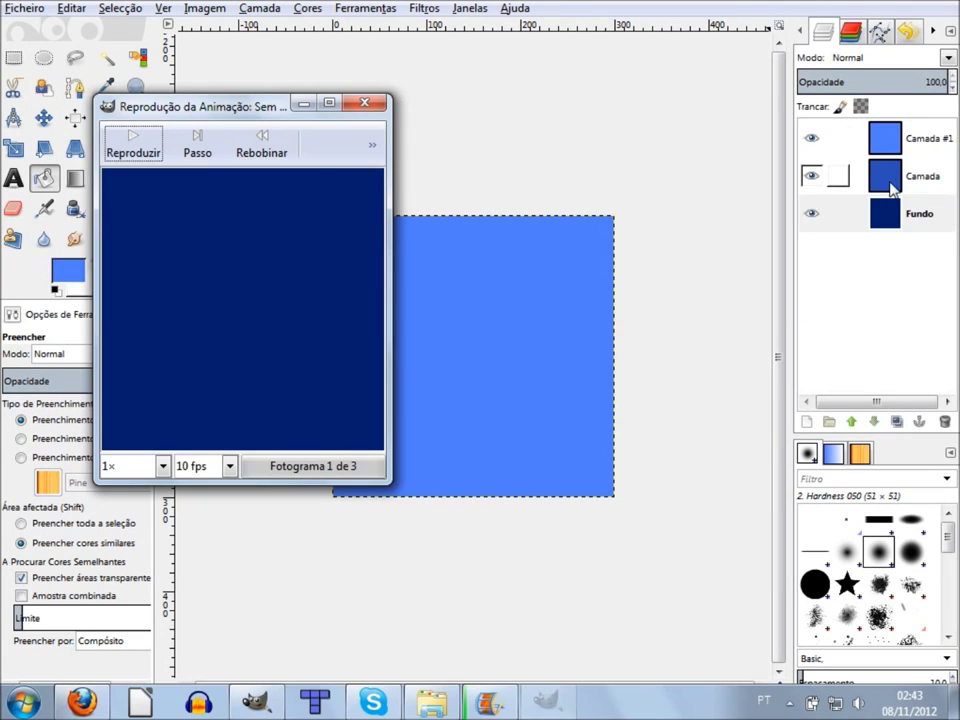
{"action": "left_click", "coordinate": [138, 147]}
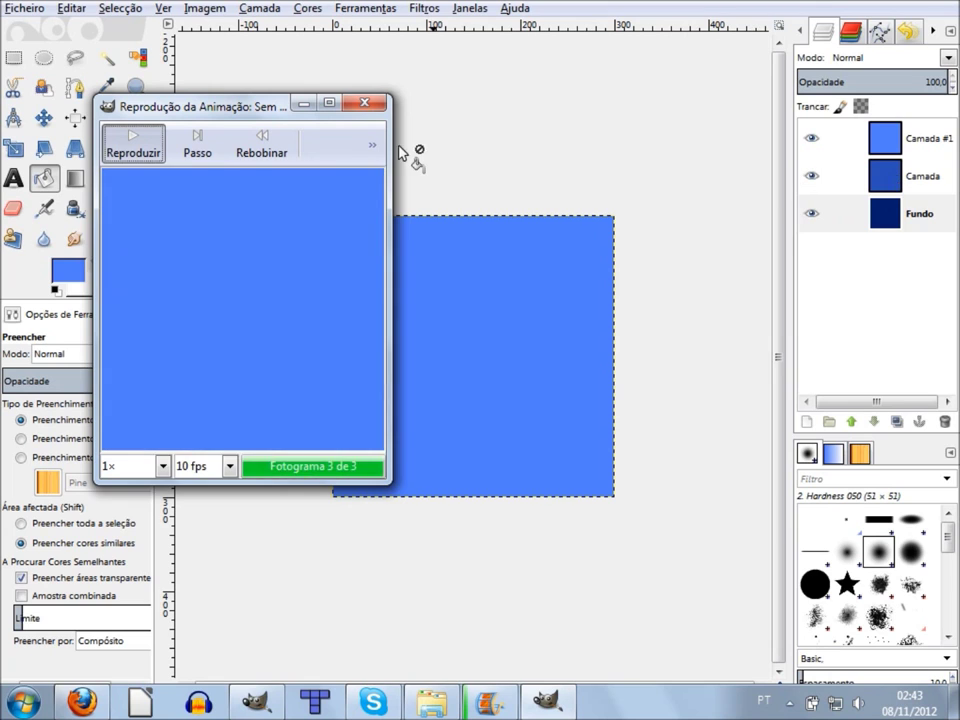
{"action": "left_click", "coordinate": [366, 104]}
{"action": "left_click", "coordinate": [424, 8]}
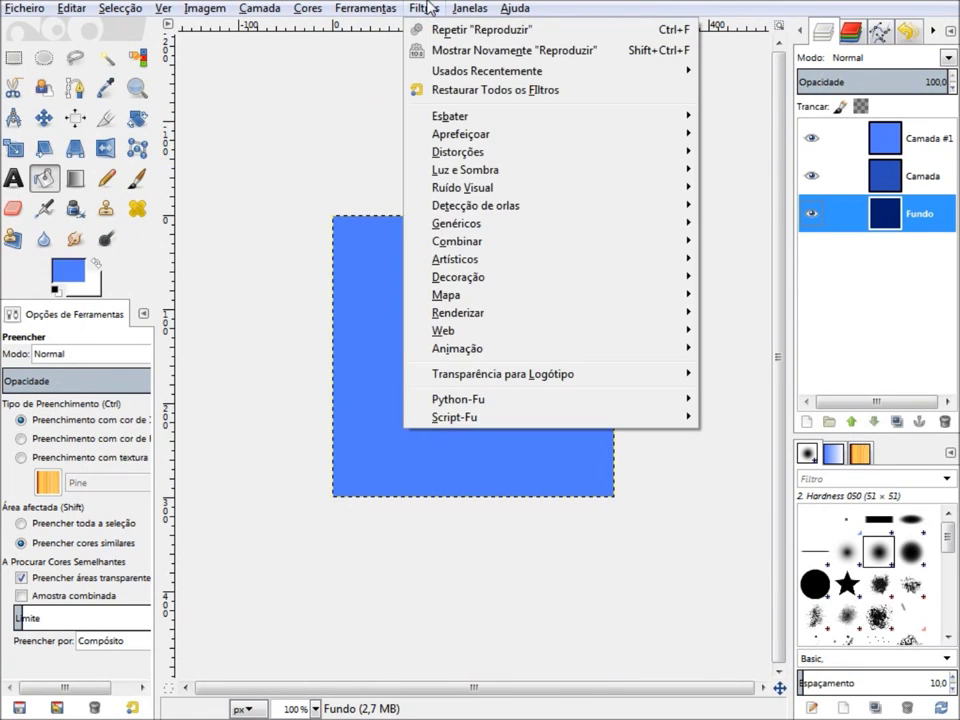
{"action": "mouse_move", "coordinate": [457, 348]}
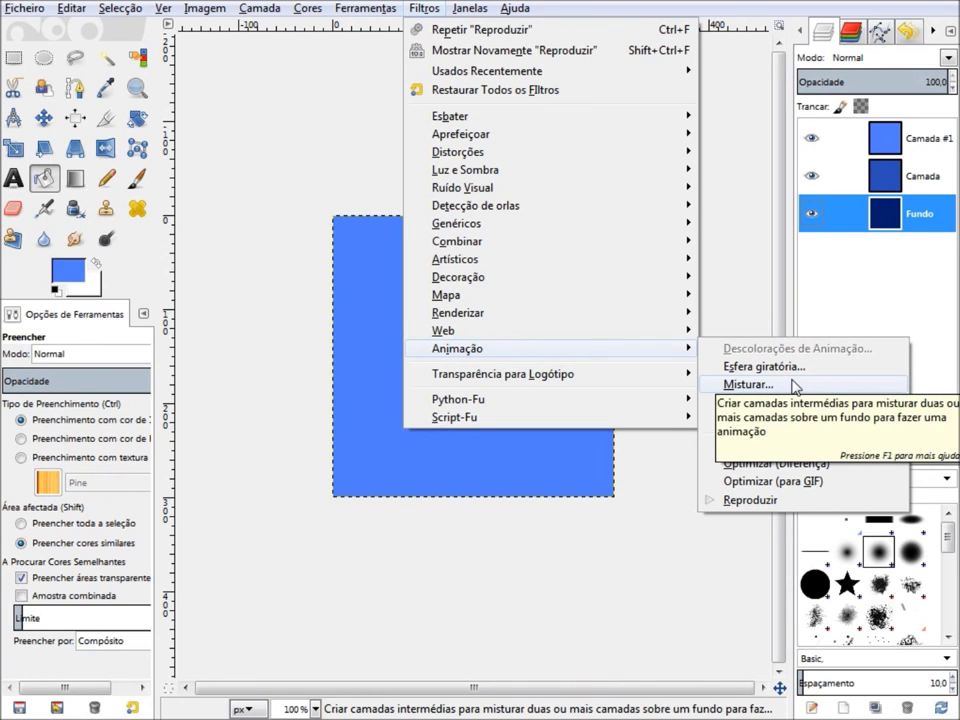
Run Misturar with 3 intermediate frames and Cíclico checked to create a blended frame image
{"action": "left_click", "coordinate": [792, 382]}
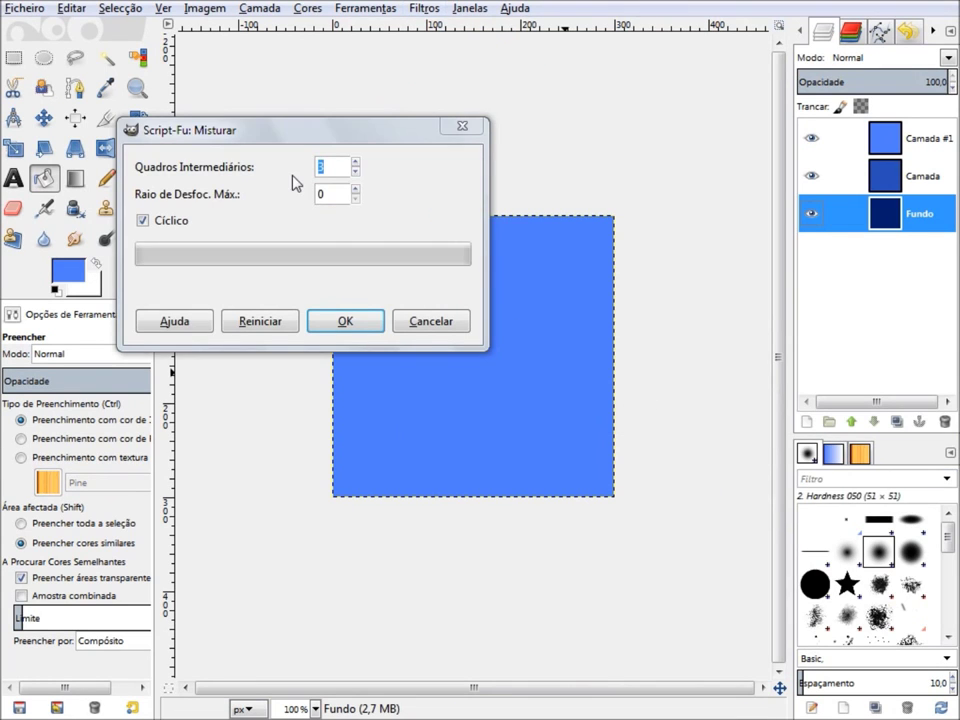
{"action": "left_click", "coordinate": [344, 166]}
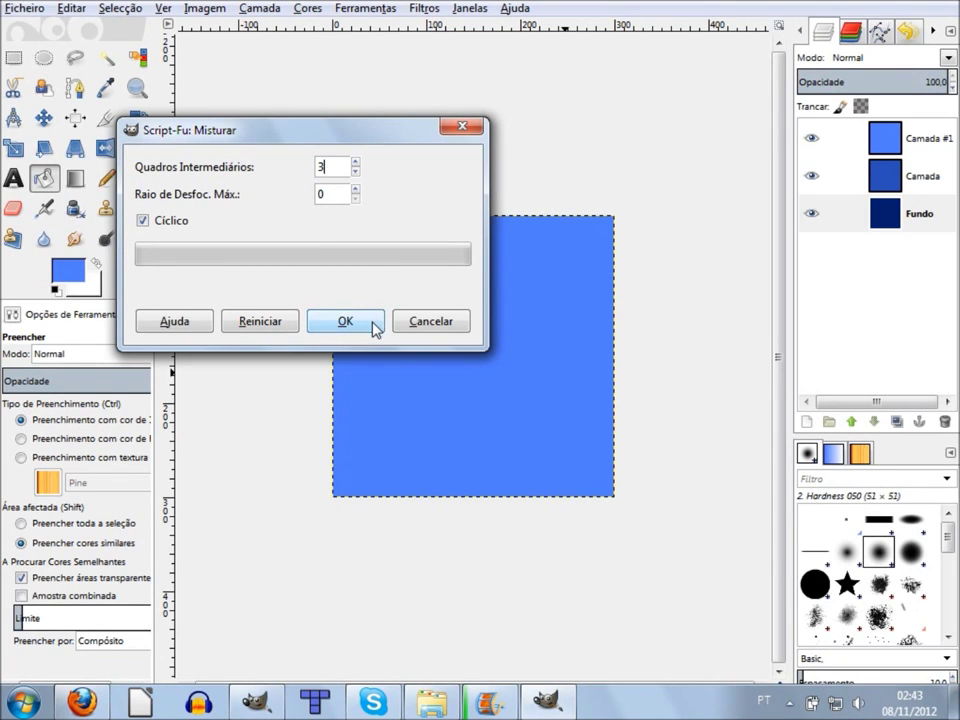
{"action": "left_click", "coordinate": [374, 329]}
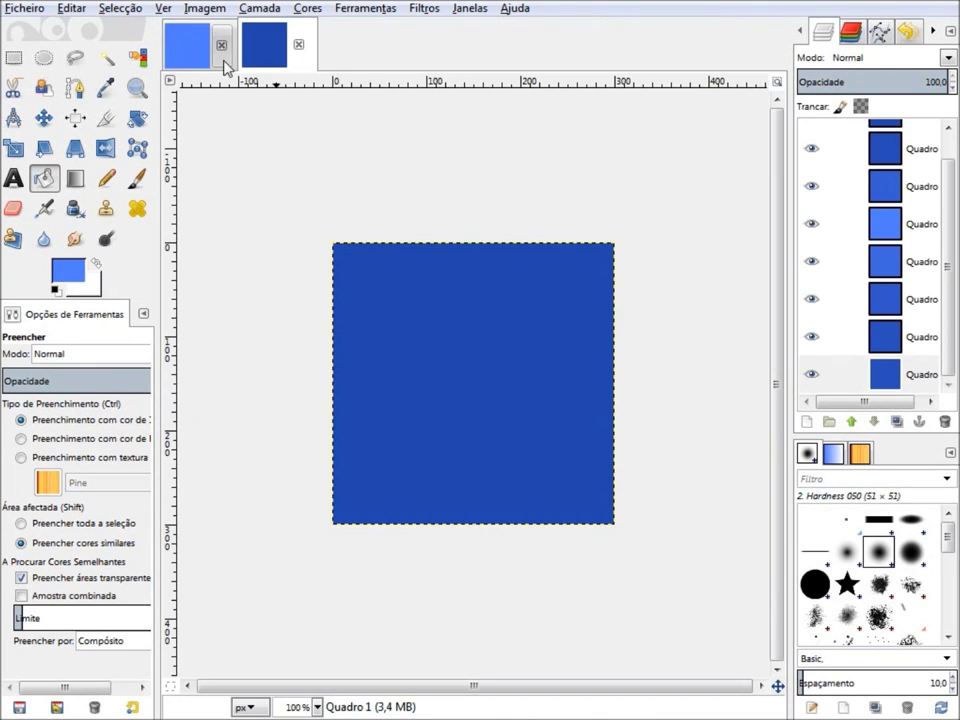
{"action": "left_click", "coordinate": [193, 48]}
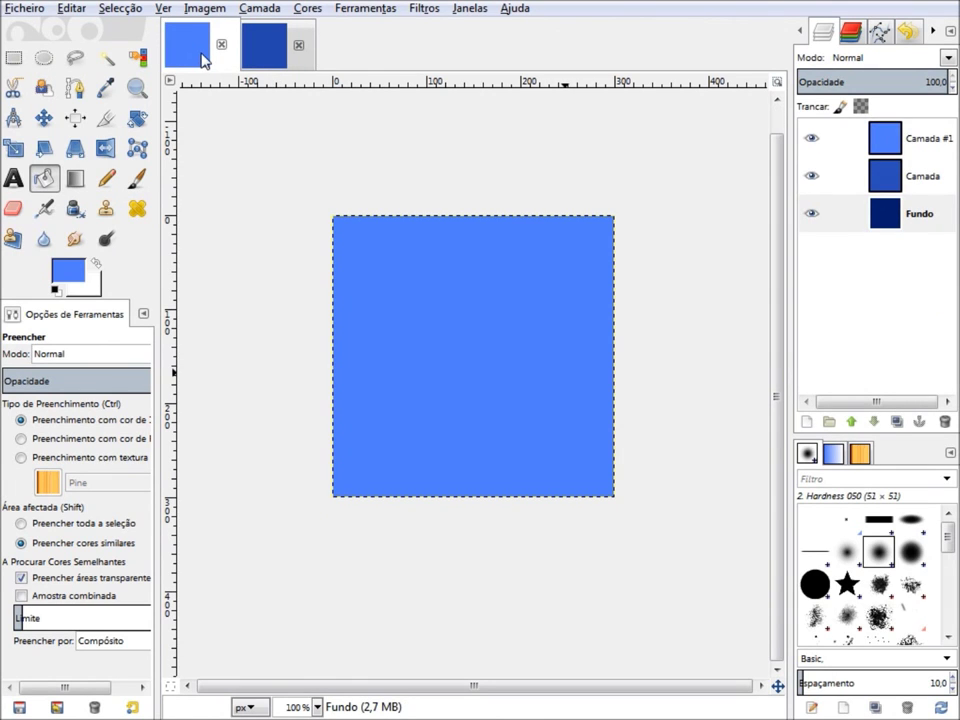
Reopen the Misturar settings on the original image, then cancel them
{"action": "left_click", "coordinate": [275, 62]}
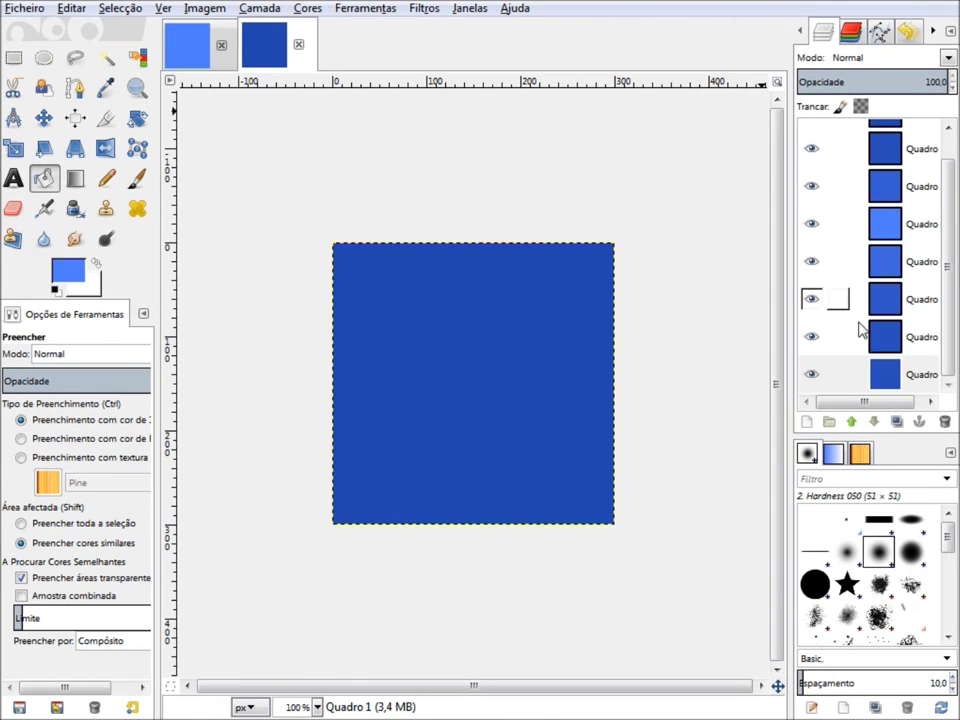
{"action": "left_click", "coordinate": [205, 62]}
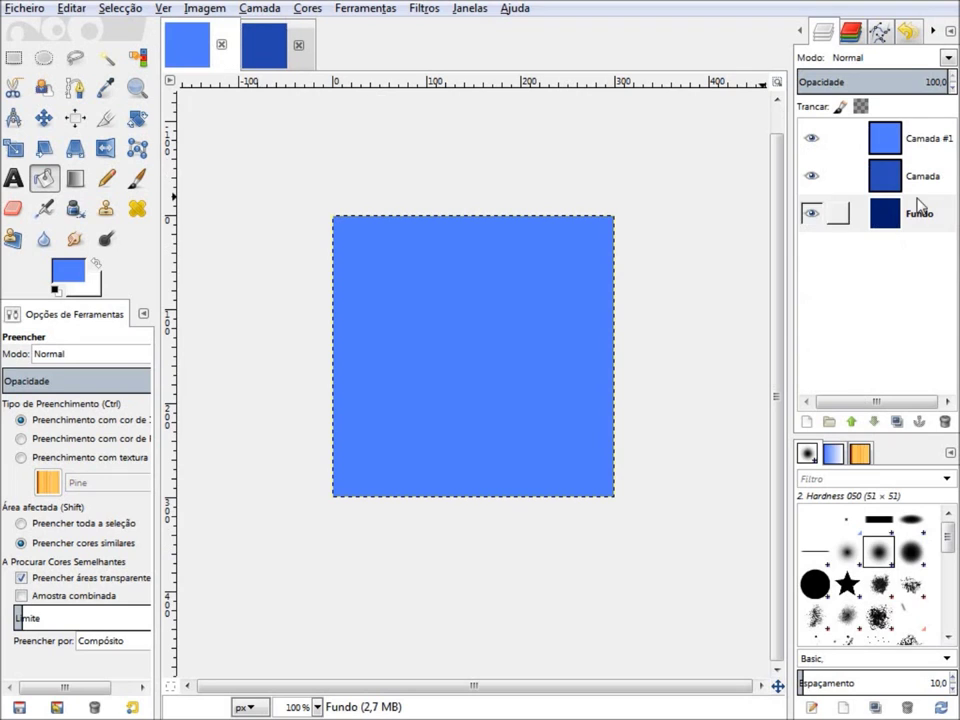
{"action": "left_click", "coordinate": [418, 8]}
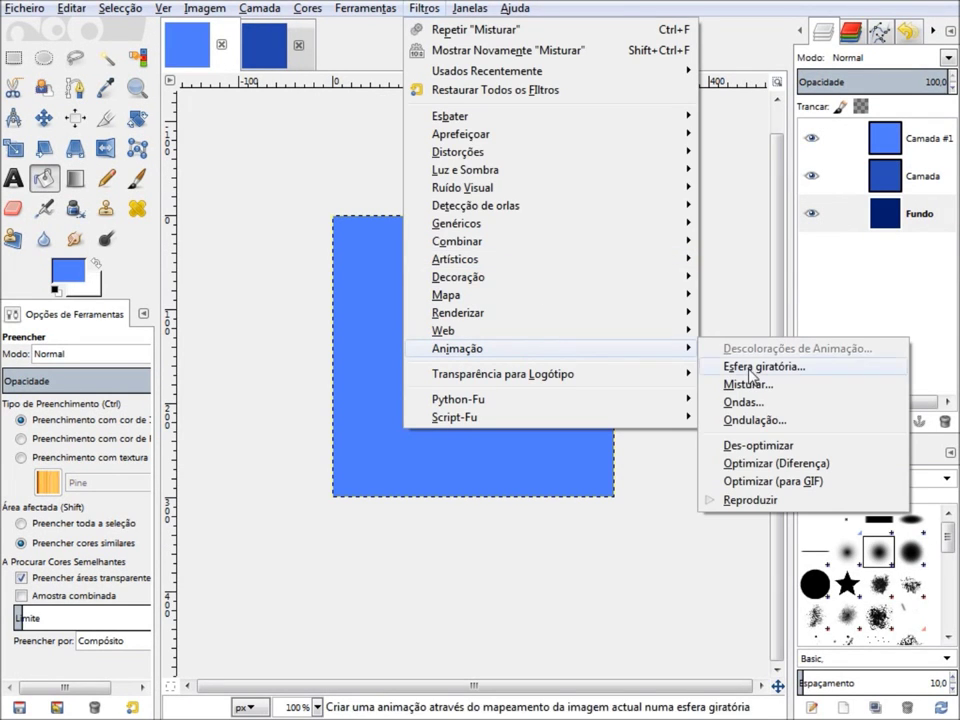
{"action": "left_click", "coordinate": [750, 385]}
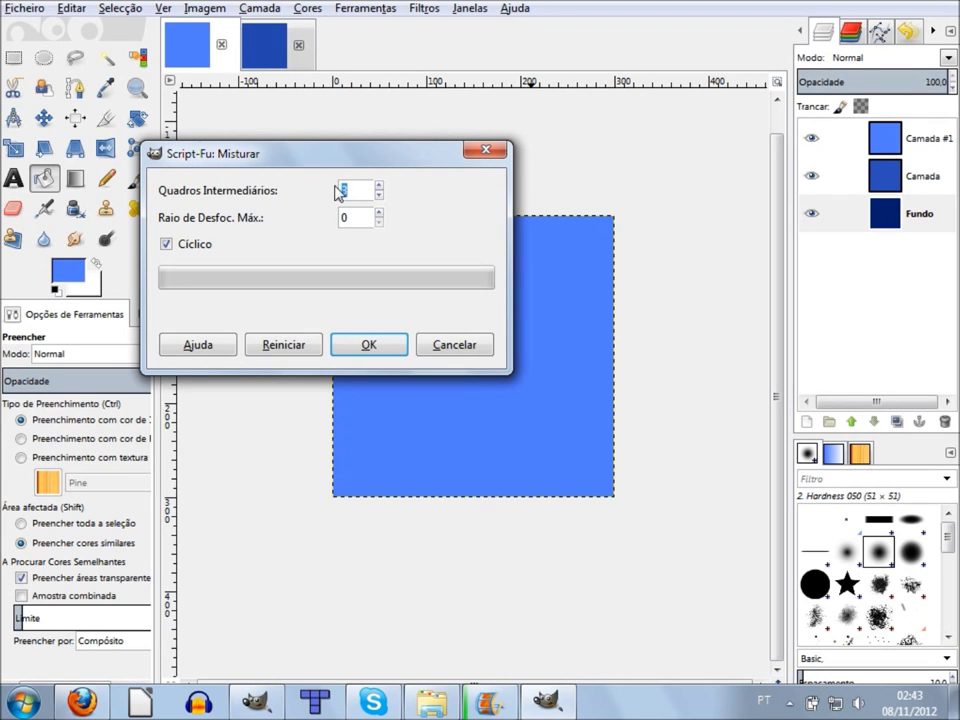
{"action": "left_click", "coordinate": [449, 345]}
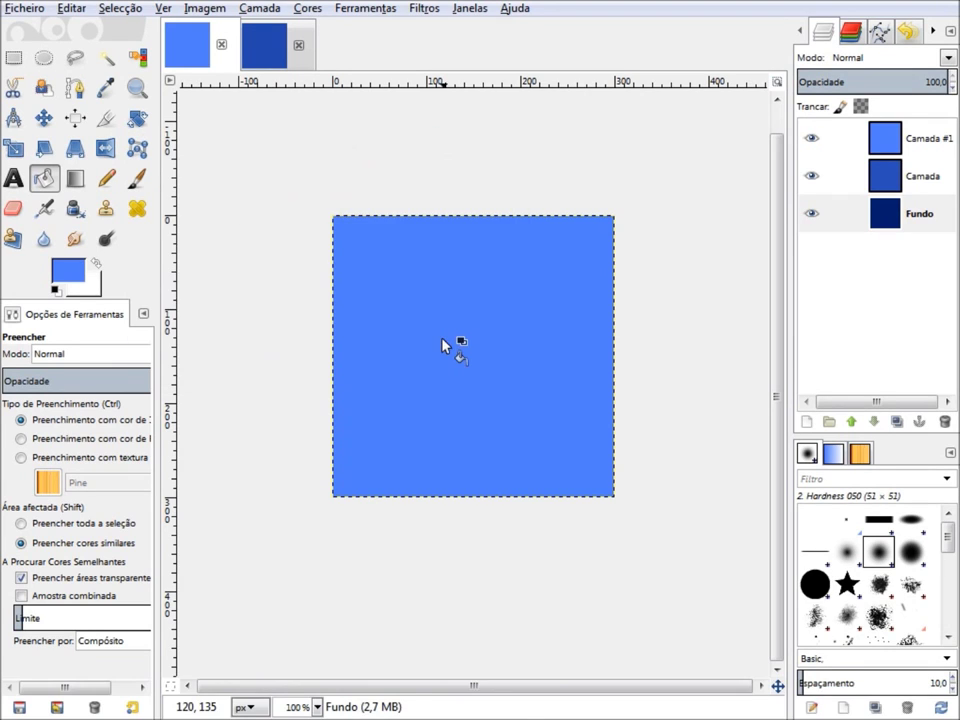
{"action": "left_click", "coordinate": [264, 48]}
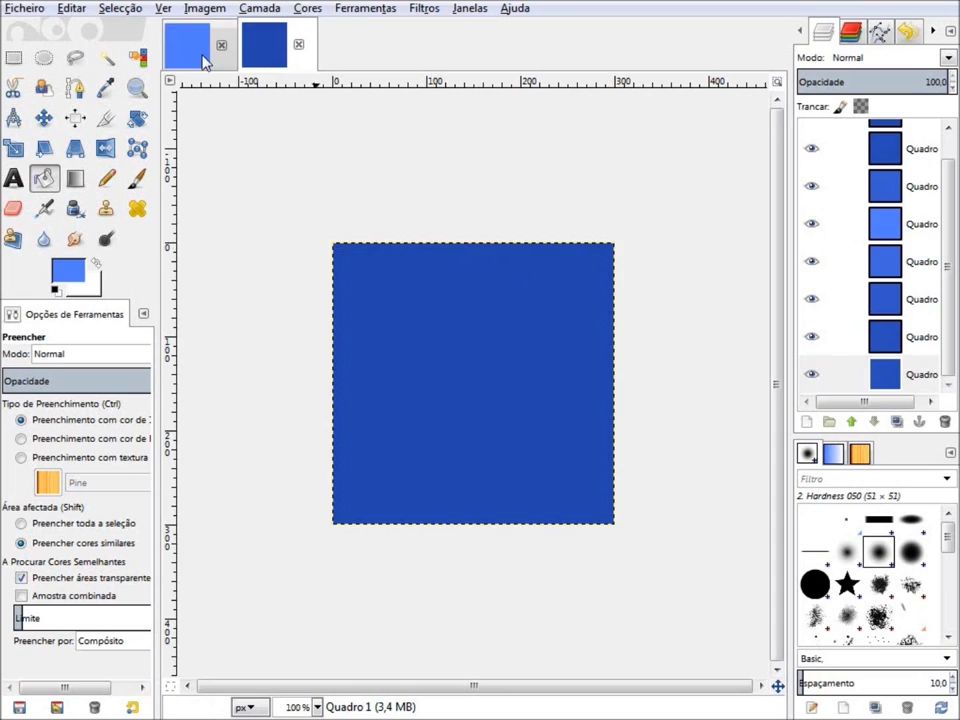
{"action": "left_click", "coordinate": [203, 60]}
Click through the Fundo, Camada and Camada #1 layers of the original image
{"action": "left_click", "coordinate": [893, 215]}
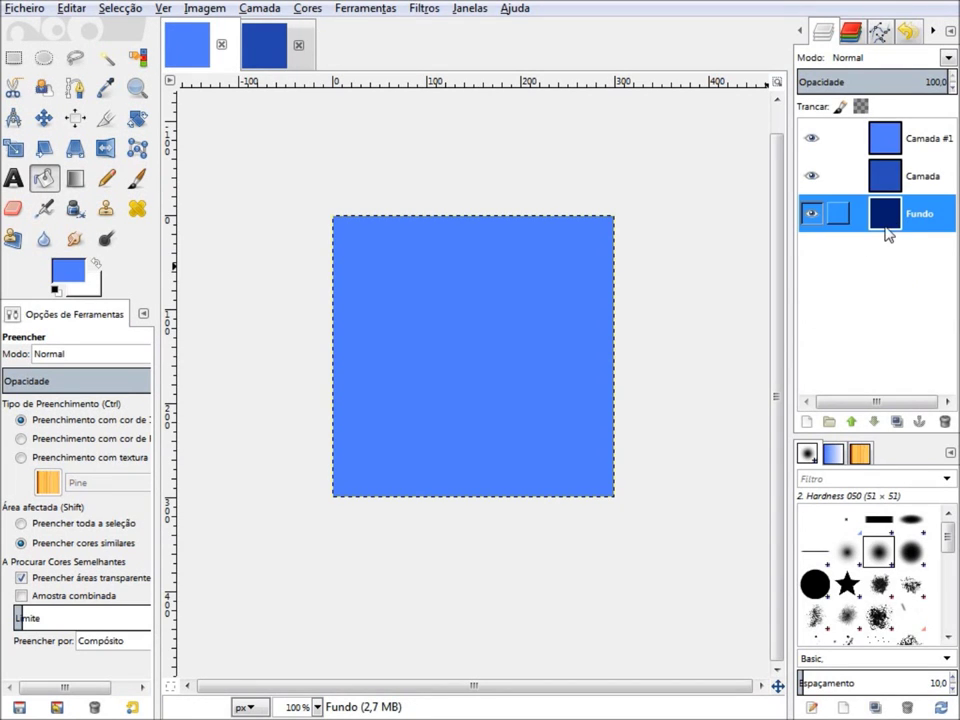
{"action": "left_click", "coordinate": [885, 185]}
{"action": "left_click", "coordinate": [889, 218]}
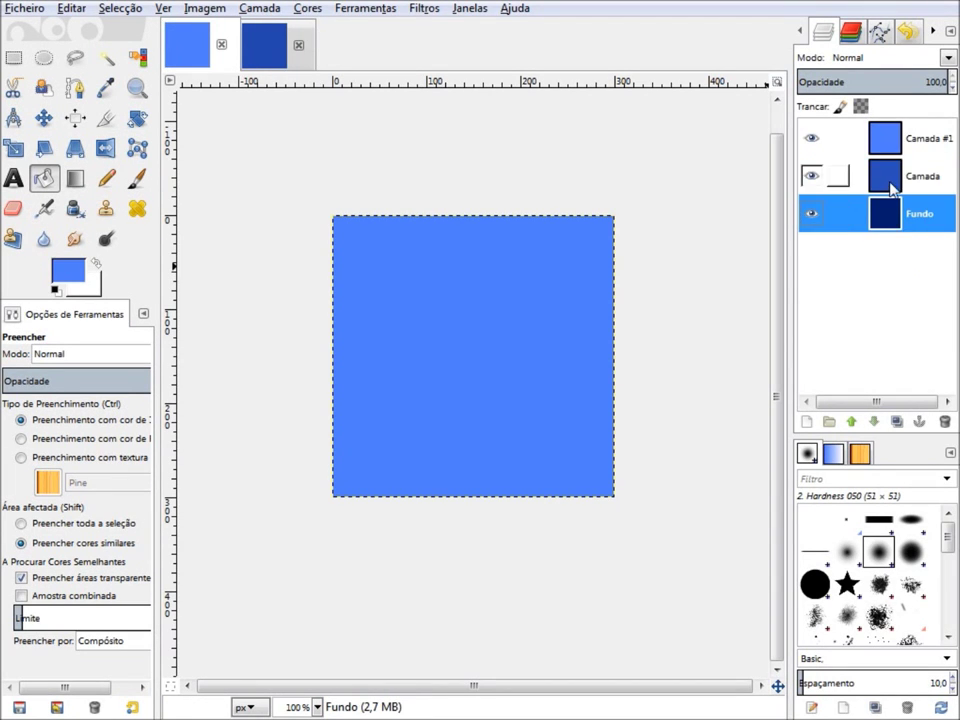
{"action": "left_click", "coordinate": [893, 188]}
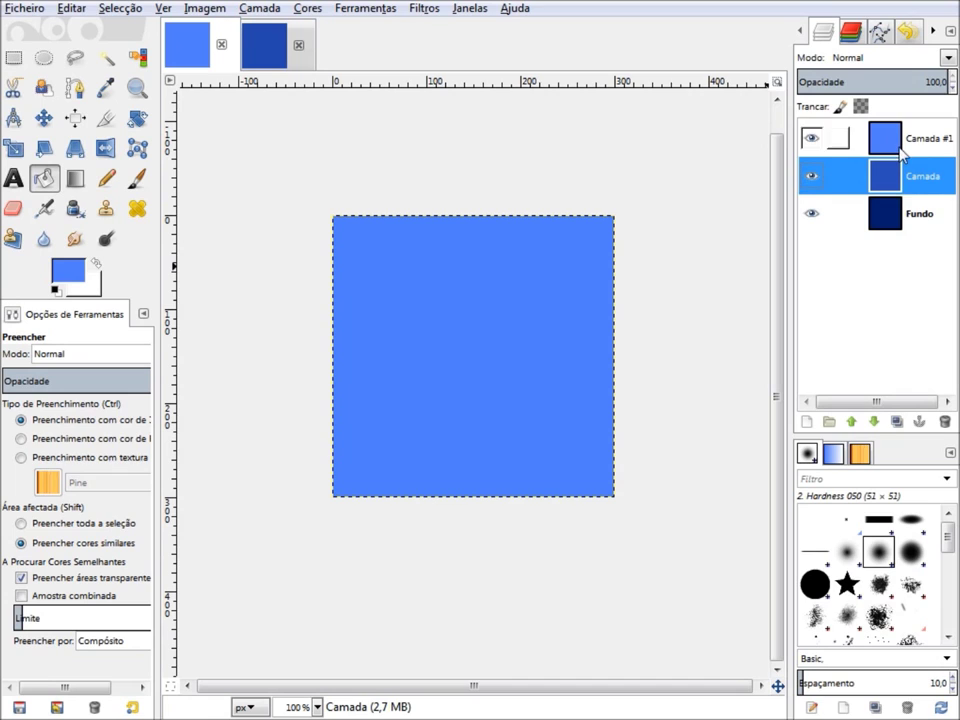
{"action": "left_click", "coordinate": [903, 150]}
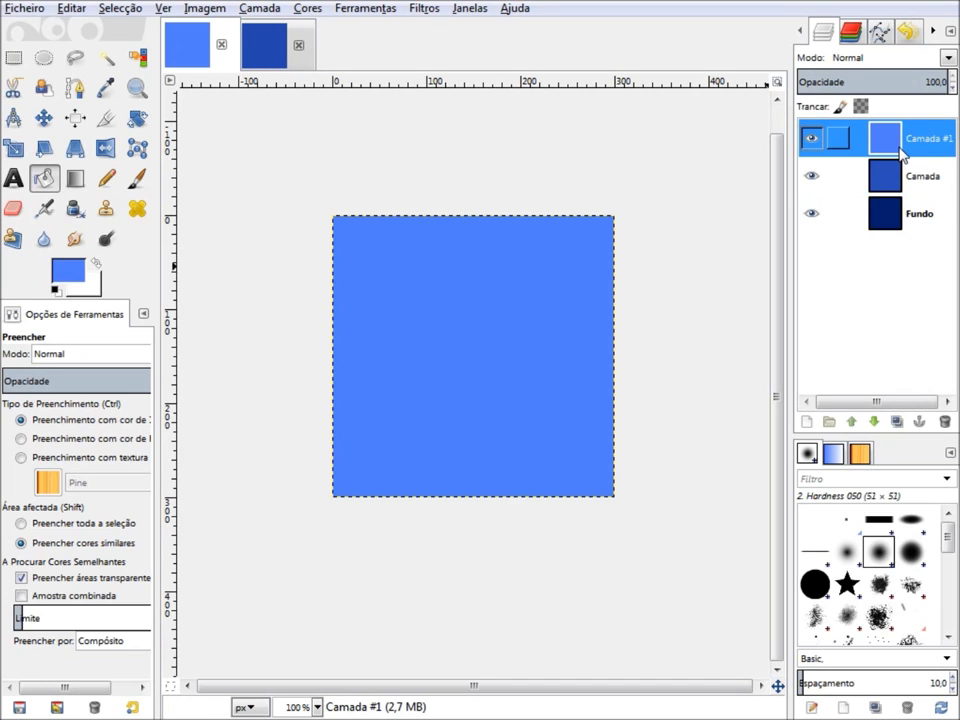
{"action": "left_click", "coordinate": [888, 214]}
{"action": "left_click", "coordinate": [880, 180]}
{"action": "left_click", "coordinate": [903, 220]}
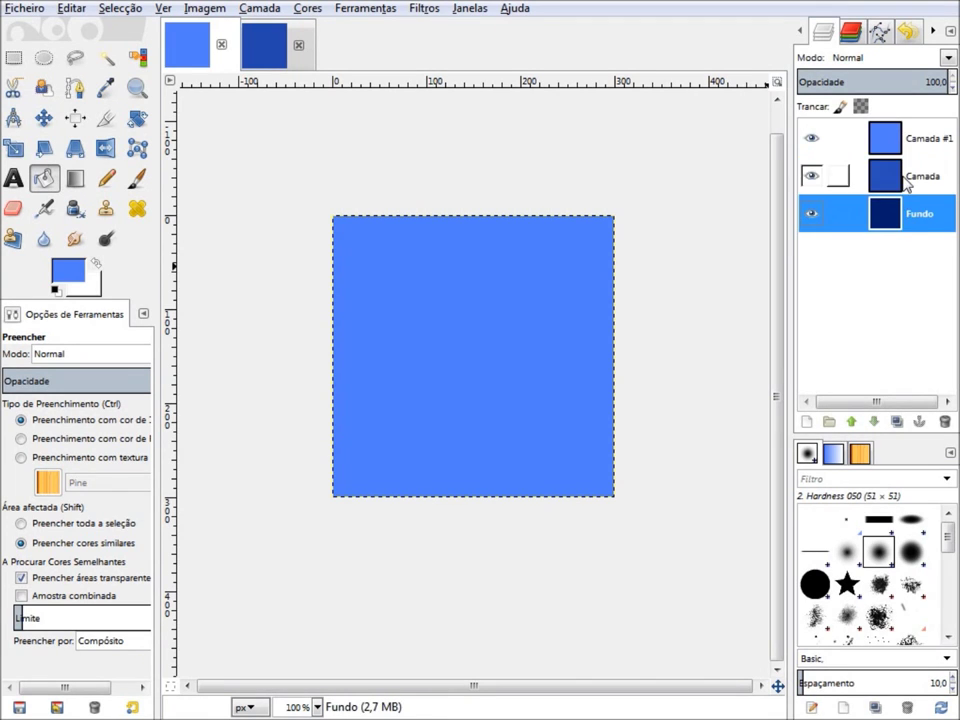
{"action": "left_click", "coordinate": [904, 182]}
{"action": "left_click", "coordinate": [906, 213]}
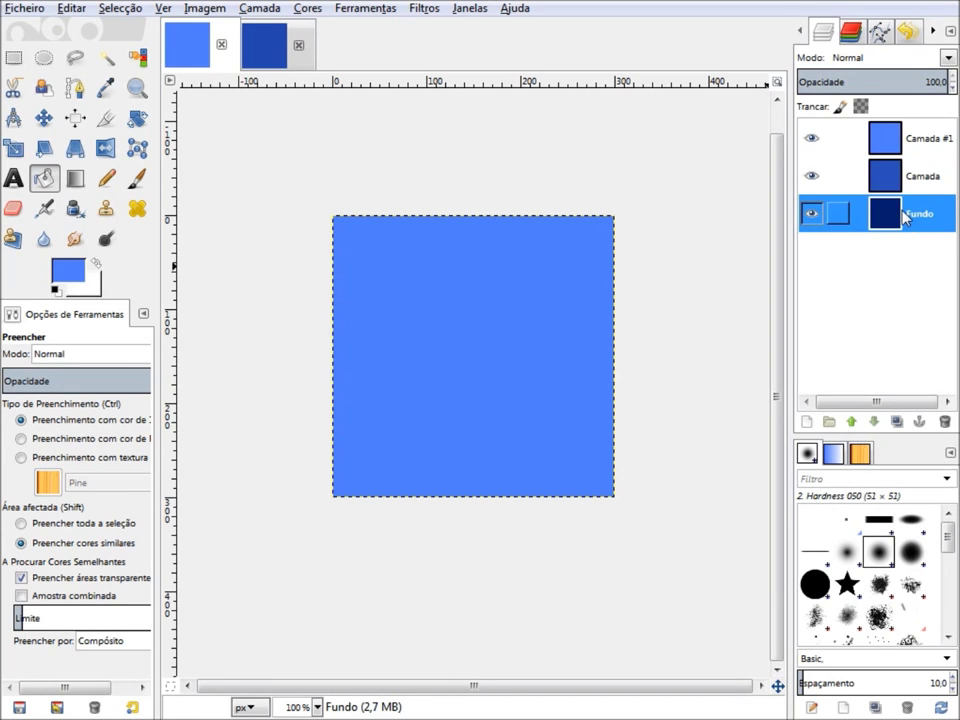
{"action": "left_click", "coordinate": [880, 178]}
{"action": "left_click", "coordinate": [880, 140]}
{"action": "left_click", "coordinate": [906, 205]}
{"action": "left_click", "coordinate": [880, 177]}
{"action": "left_click", "coordinate": [880, 145]}
In the blended image, step up through the frame layers to select Quadro 6
{"action": "left_click", "coordinate": [275, 60]}
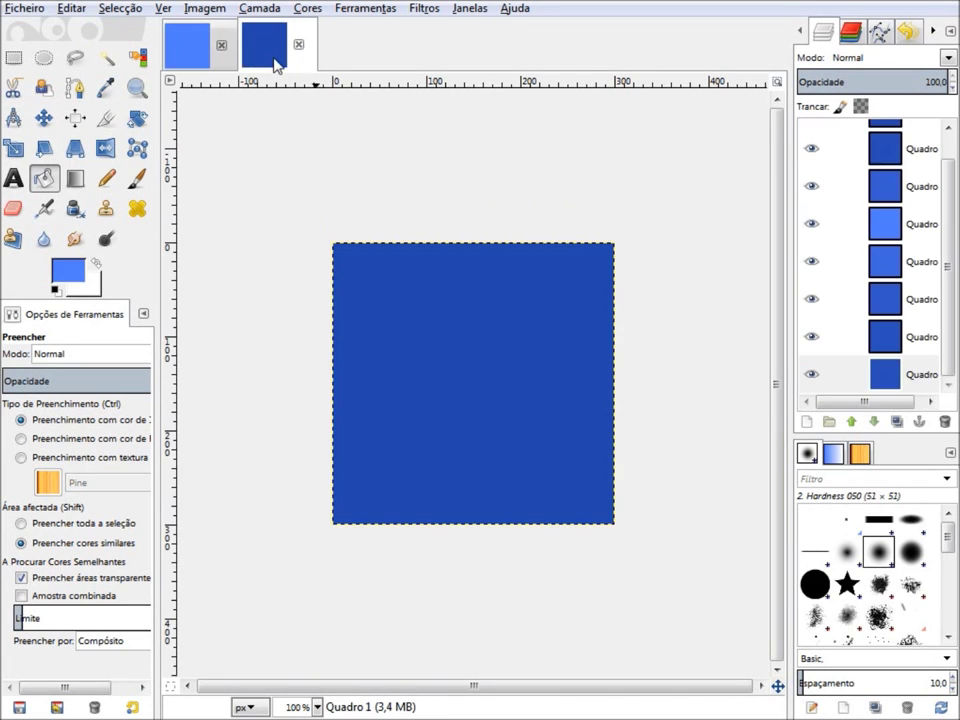
{"action": "left_click", "coordinate": [900, 375]}
{"action": "left_click", "coordinate": [897, 337]}
{"action": "left_click", "coordinate": [897, 299]}
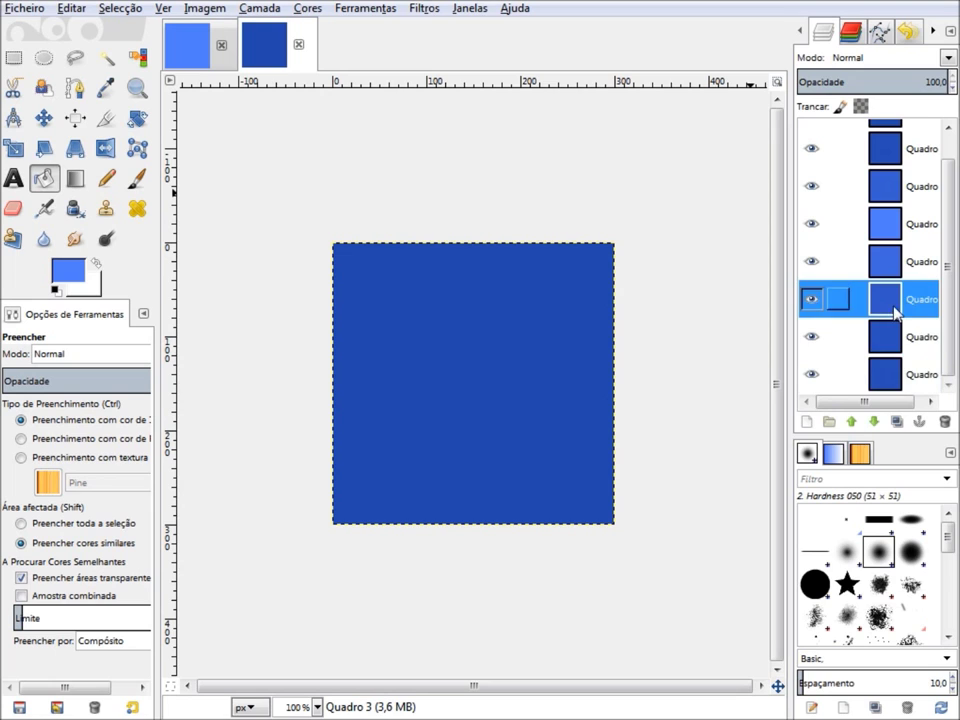
{"action": "left_click", "coordinate": [897, 261]}
{"action": "left_click", "coordinate": [897, 223]}
{"action": "left_click", "coordinate": [897, 186]}
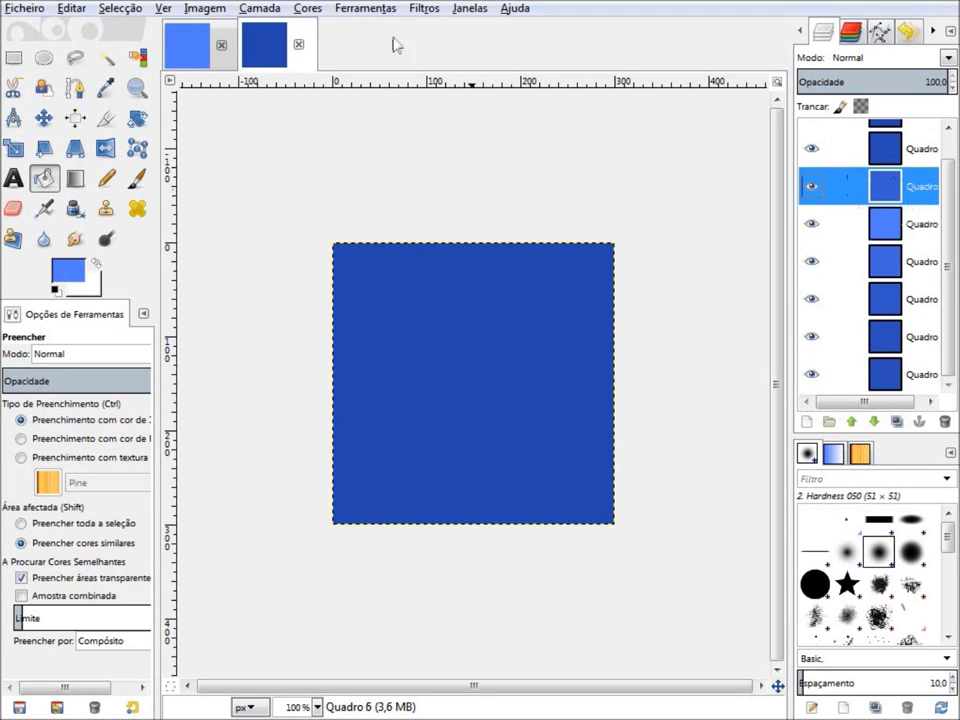
{"action": "left_click", "coordinate": [424, 8]}
{"action": "mouse_move", "coordinate": [500, 348]}
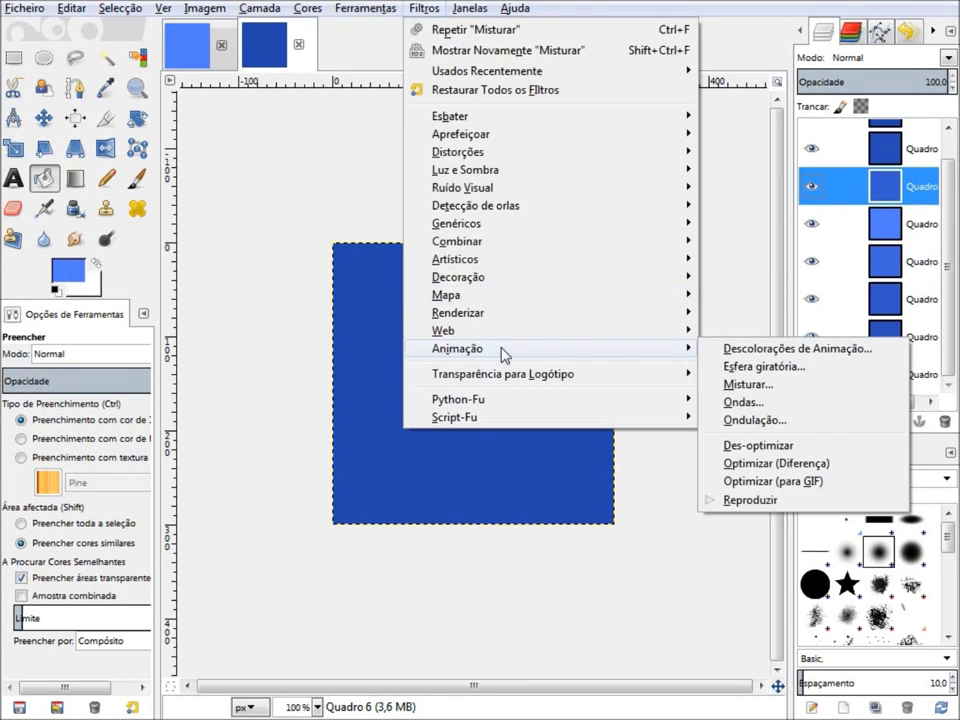
{"action": "left_click", "coordinate": [769, 385]}
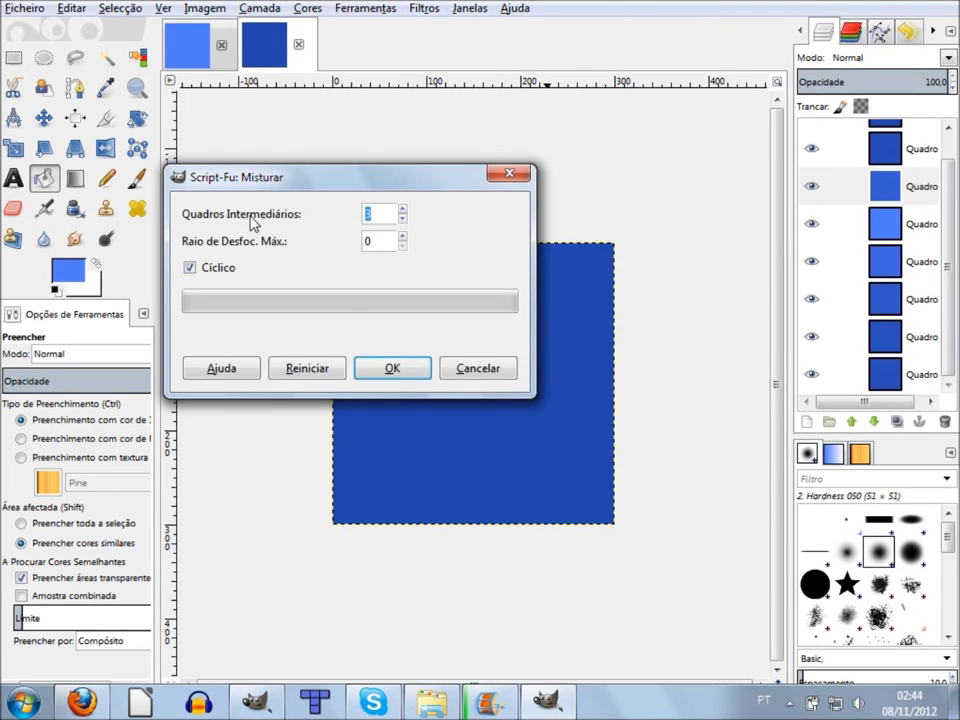
{"action": "left_click", "coordinate": [390, 218]}
{"action": "left_click", "coordinate": [474, 369]}
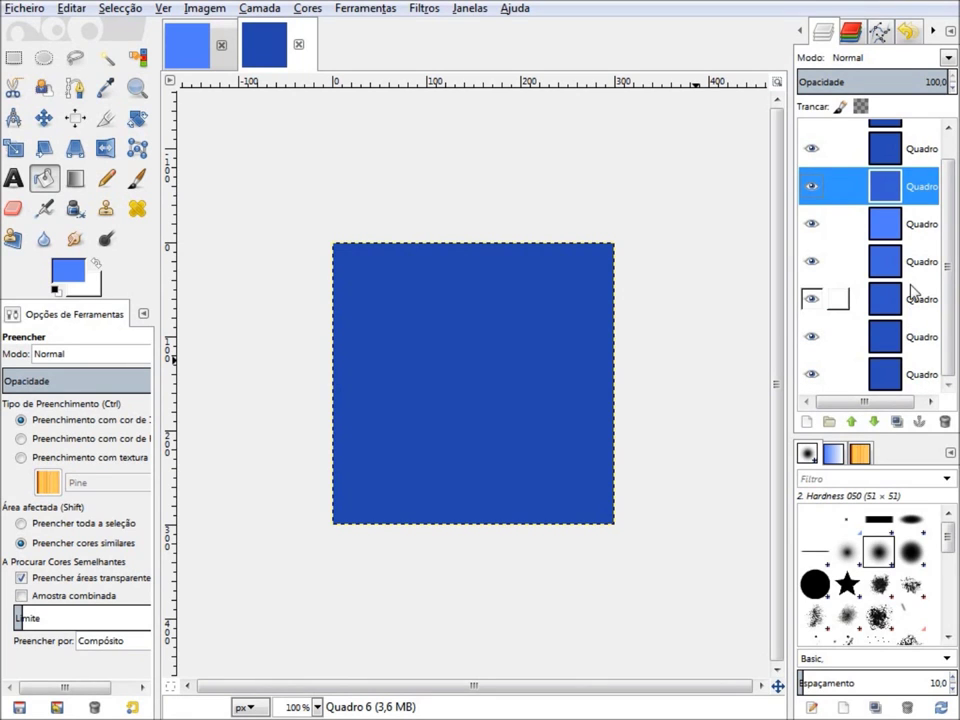
{"action": "left_click", "coordinate": [424, 9]}
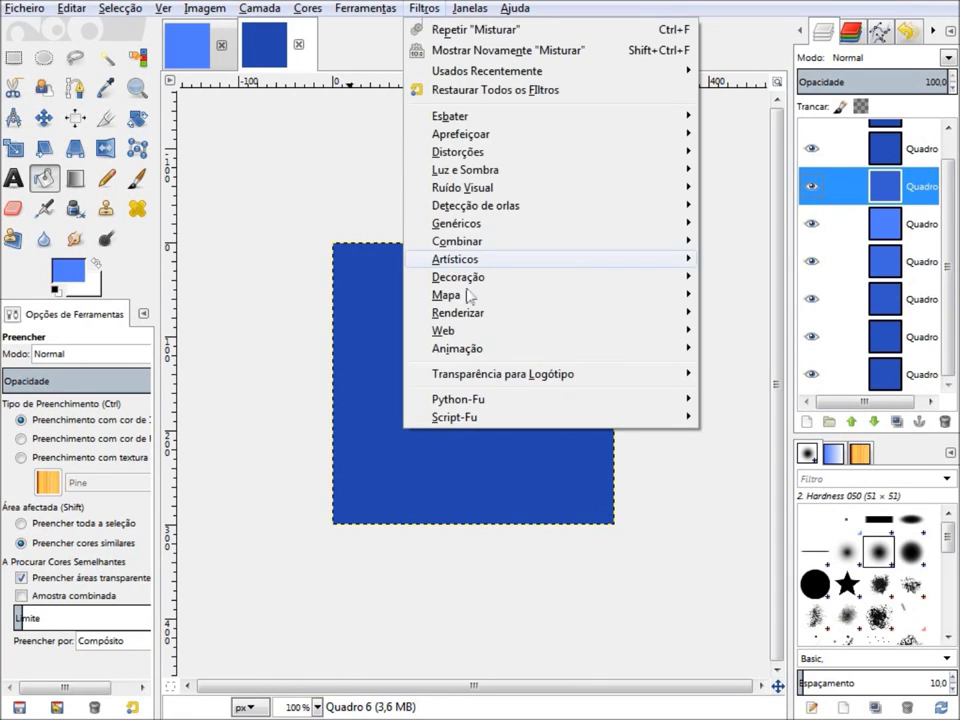
{"action": "mouse_move", "coordinate": [457, 348]}
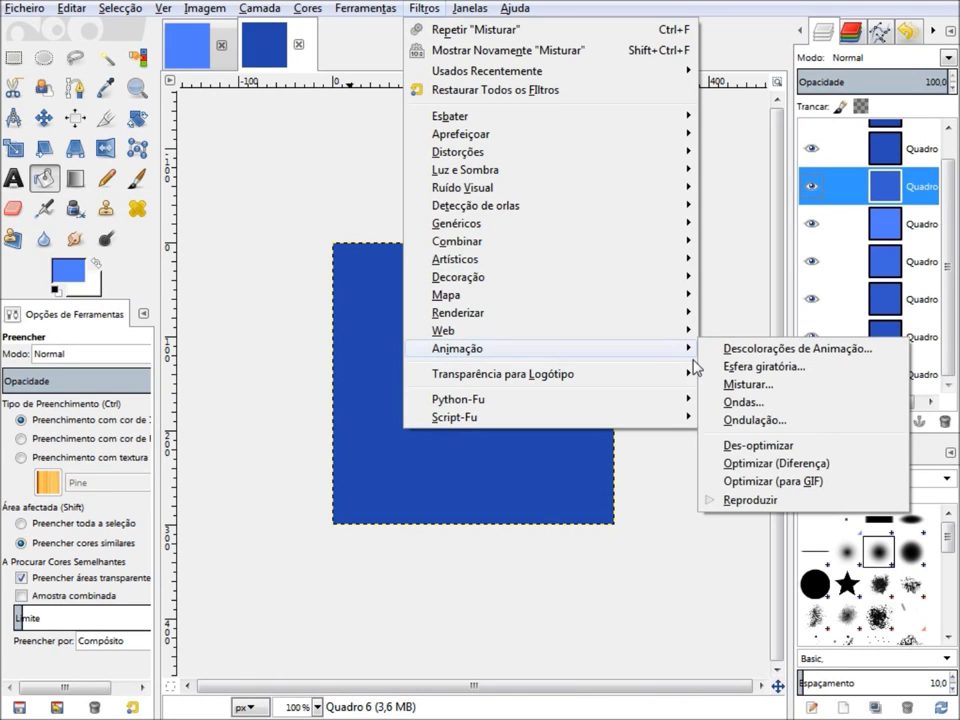
Play the blended image as an 8-frame animation at 10 fps, then return to the original image
{"action": "left_click", "coordinate": [757, 500]}
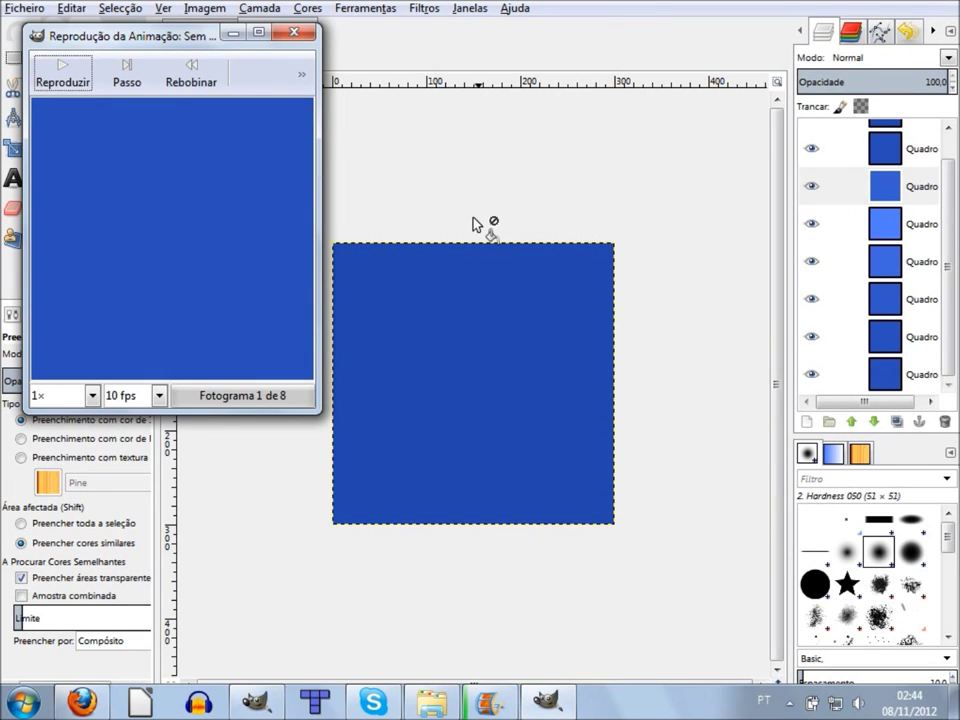
{"action": "left_click", "coordinate": [75, 78]}
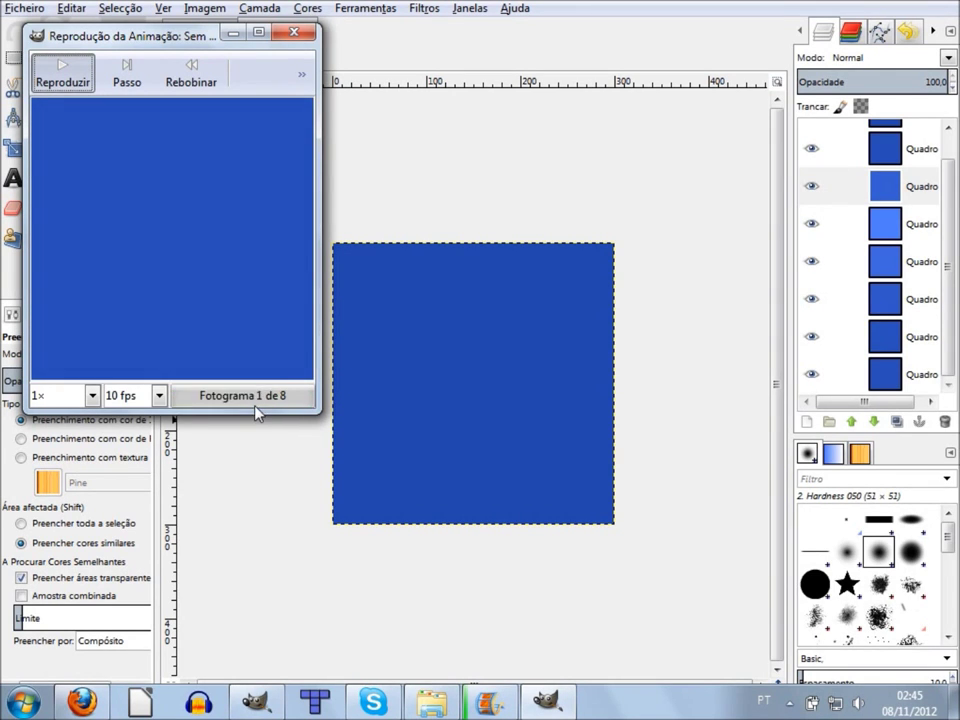
{"action": "left_click", "coordinate": [295, 37]}
{"action": "left_click", "coordinate": [192, 55]}
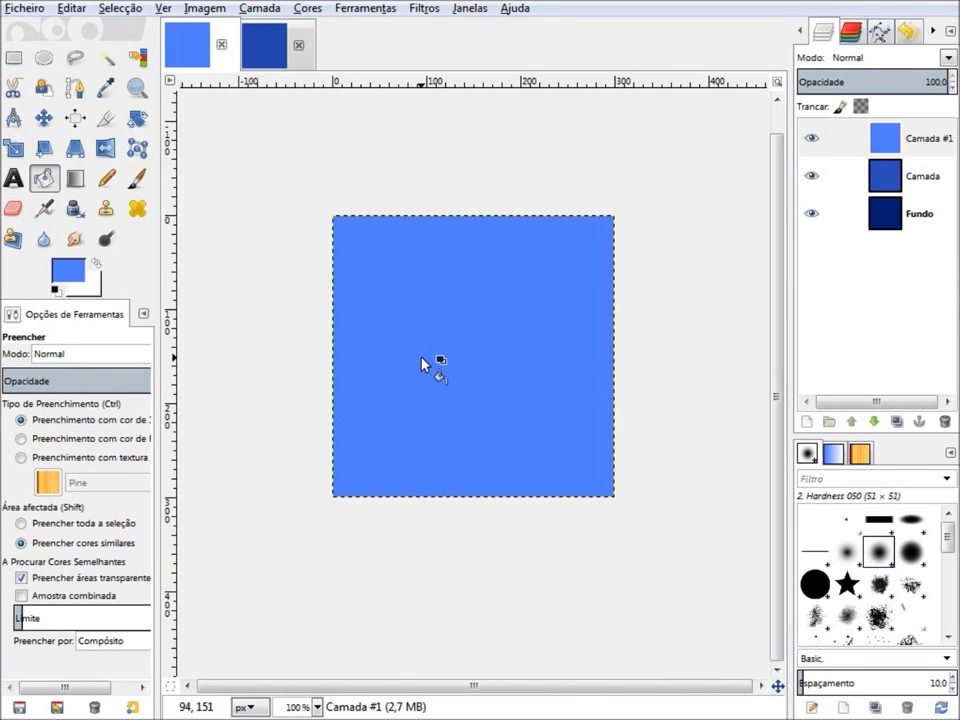
Add a text layer reading 'TV Guarapa' on the light-blue image
{"action": "key", "text": "t"}
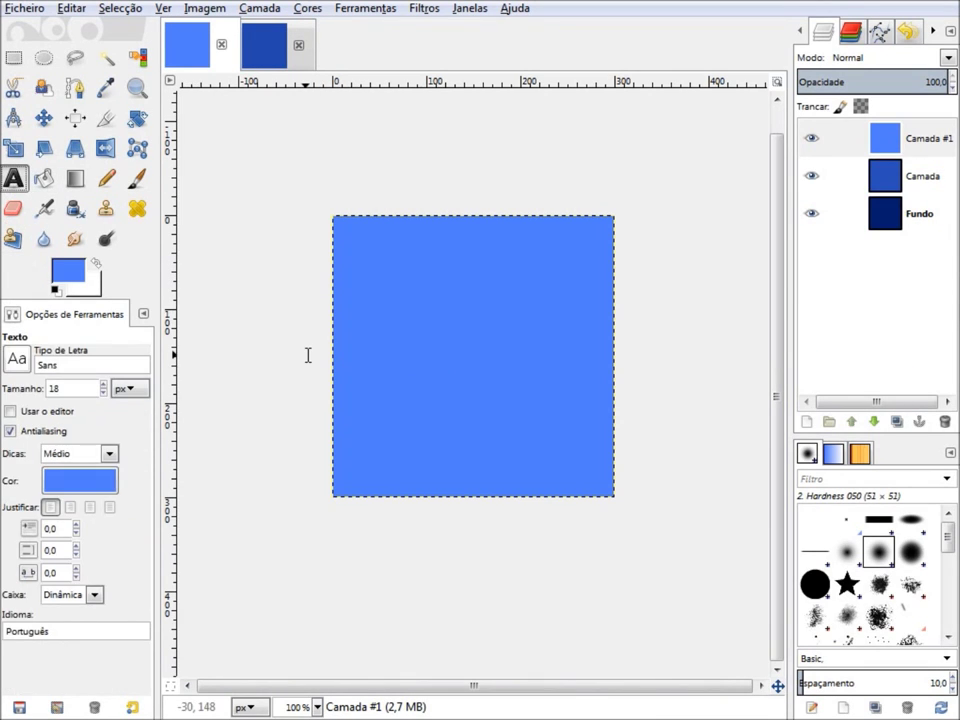
{"action": "left_click", "coordinate": [372, 340]}
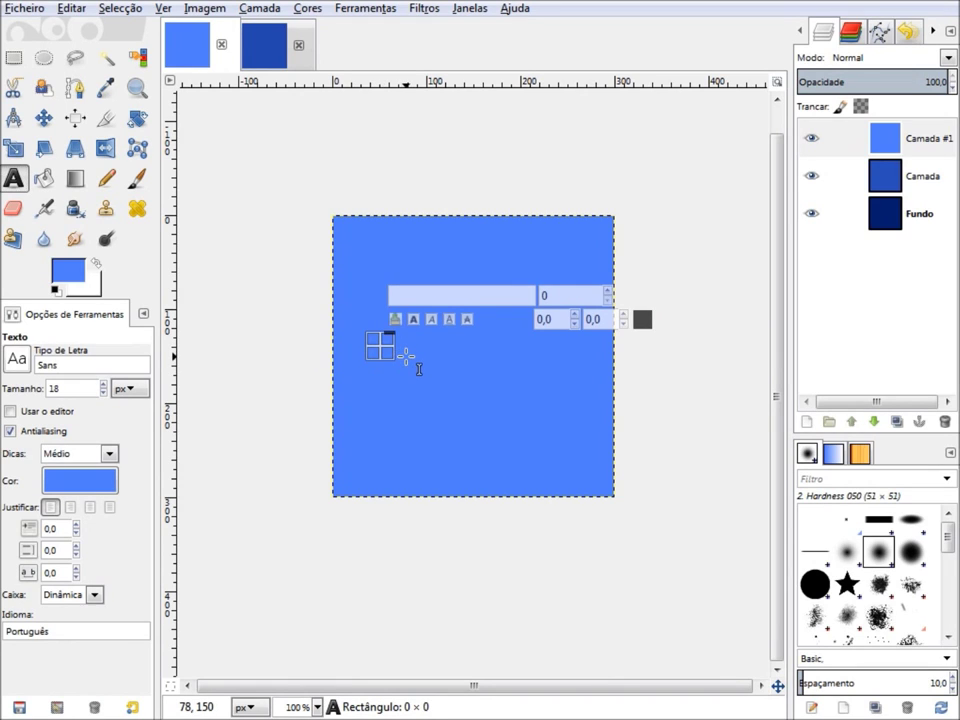
{"action": "type", "text": "TV Gur"}
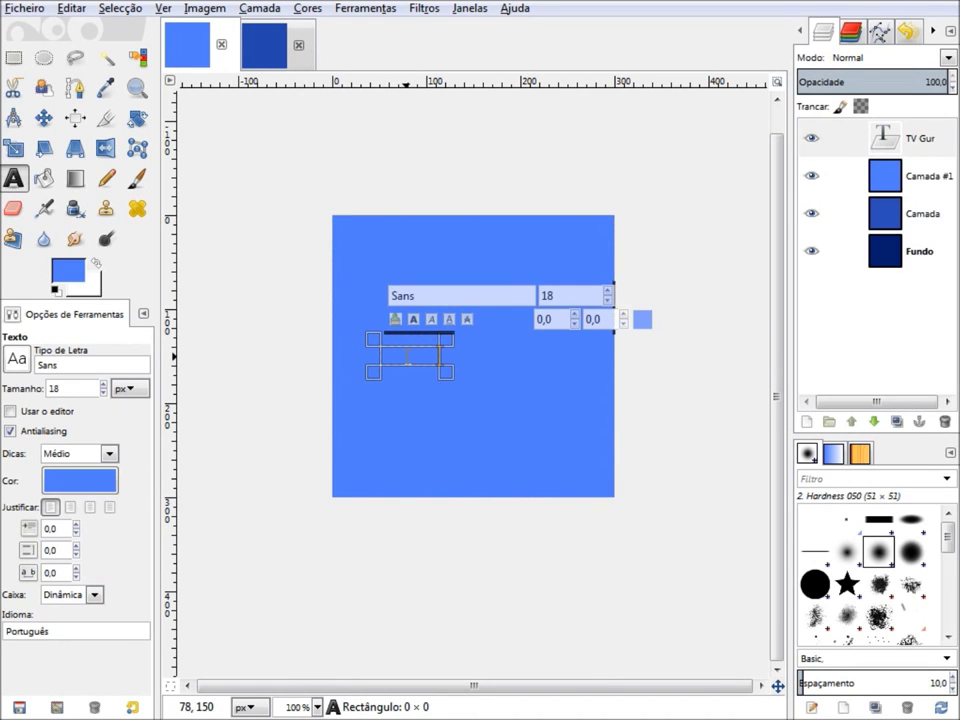
{"action": "key", "text": "ctrl+a"}
{"action": "type", "text": "TV Guarapa"}
{"action": "key", "text": "ctrl+a"}
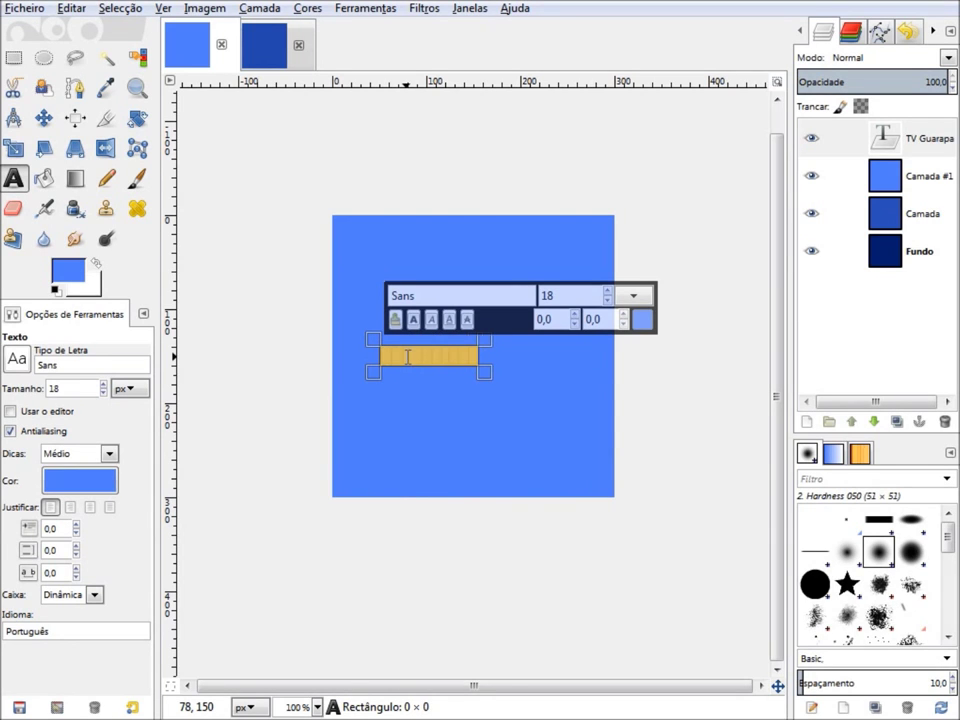
Style the text white, size 40, in Segoe UI Bold
{"action": "left_click", "coordinate": [642, 319]}
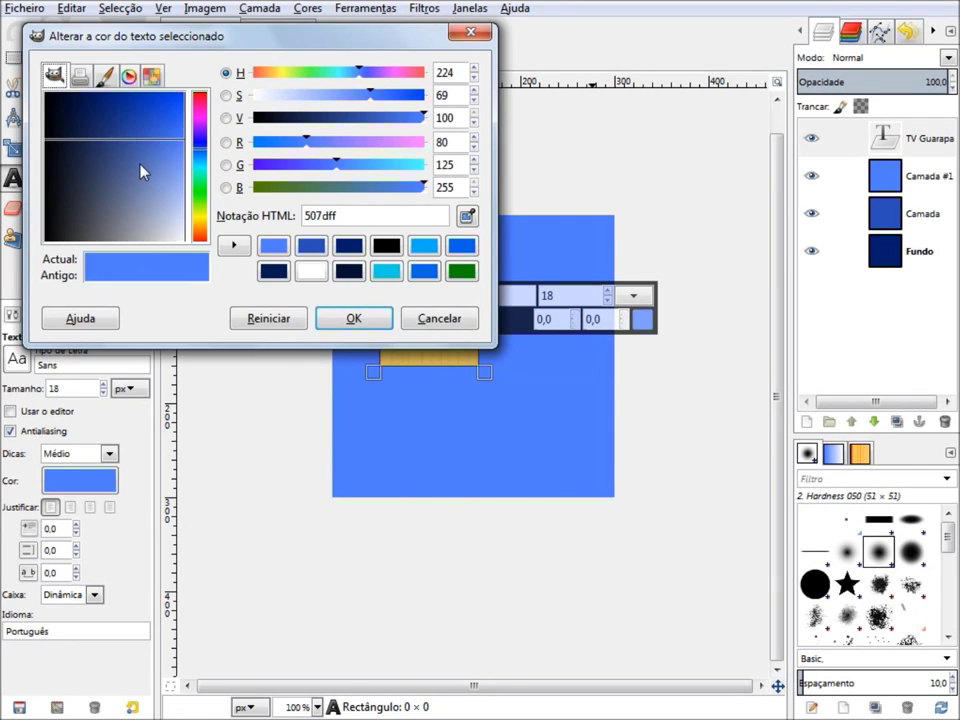
{"action": "left_click_drag", "start_coordinate": [141, 172], "coordinate": [214, 268]}
{"action": "left_click", "coordinate": [354, 318]}
{"action": "double_click", "coordinate": [563, 295]}
{"action": "key", "text": "Return"}
{"action": "left_click", "coordinate": [454, 295]}
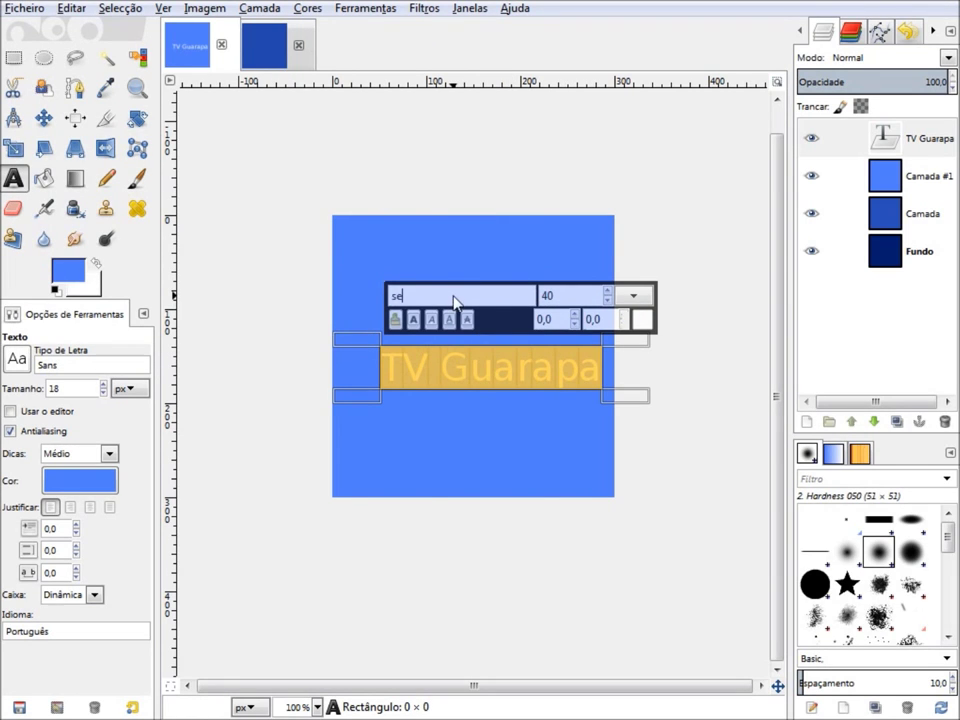
{"action": "type", "text": "goe"}
{"action": "left_click", "coordinate": [489, 463]}
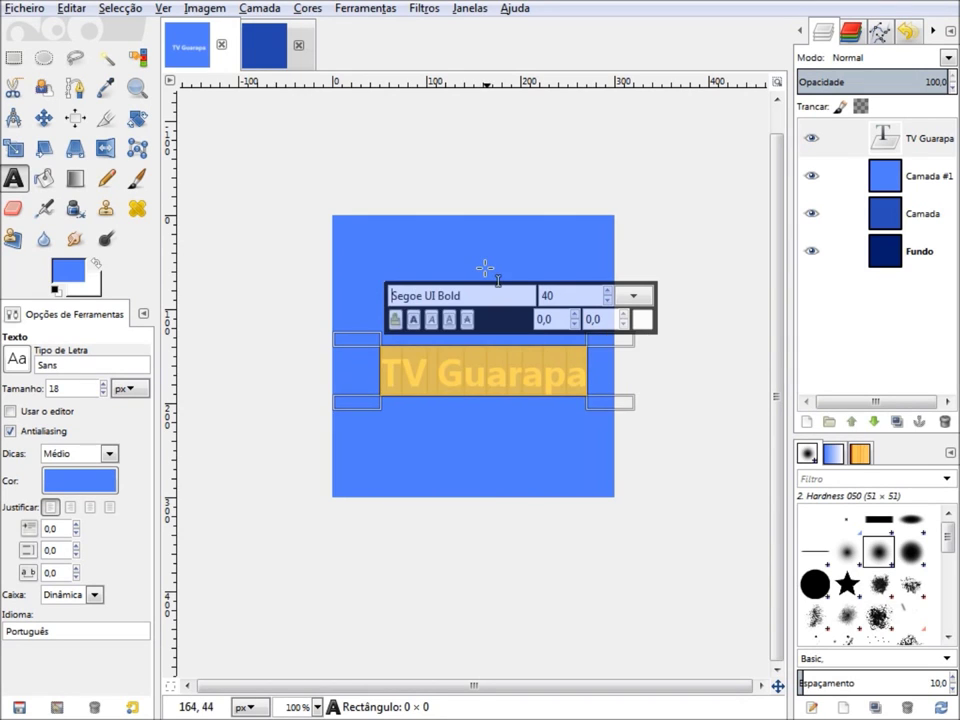
Leave the text editor and select the TV Guarapa text for aligning
{"action": "key", "text": "Escape"}
{"action": "left_click", "coordinate": [75, 118]}
{"action": "left_click", "coordinate": [445, 375]}
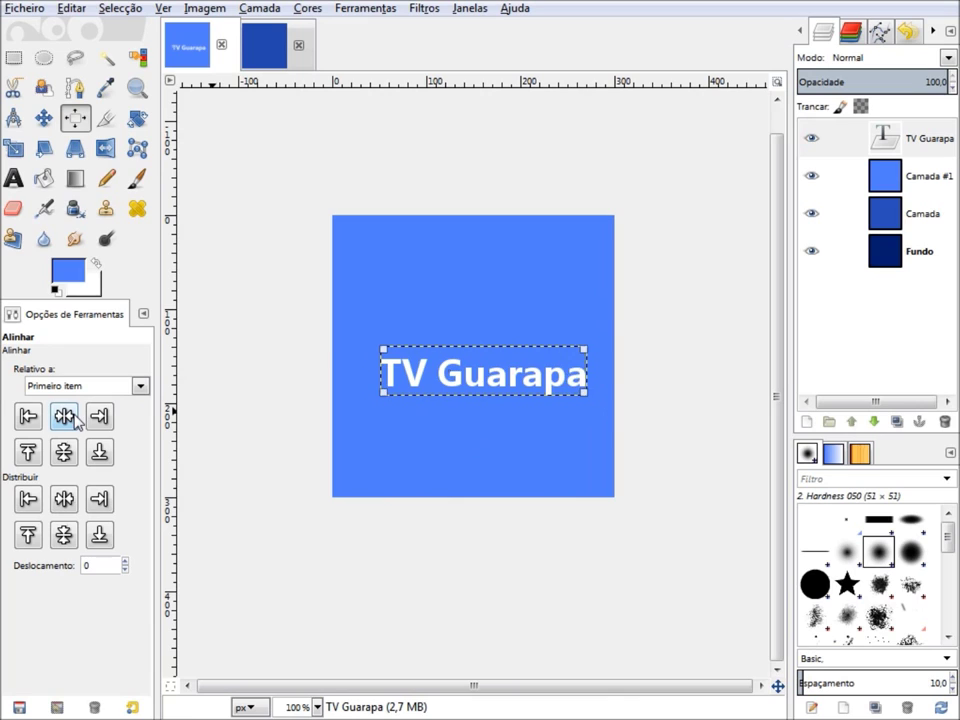
Centre the TV Guarapa title both ways, then blend the layers with Animação > Misturar
{"action": "left_click", "coordinate": [66, 416]}
{"action": "left_click", "coordinate": [63, 452]}
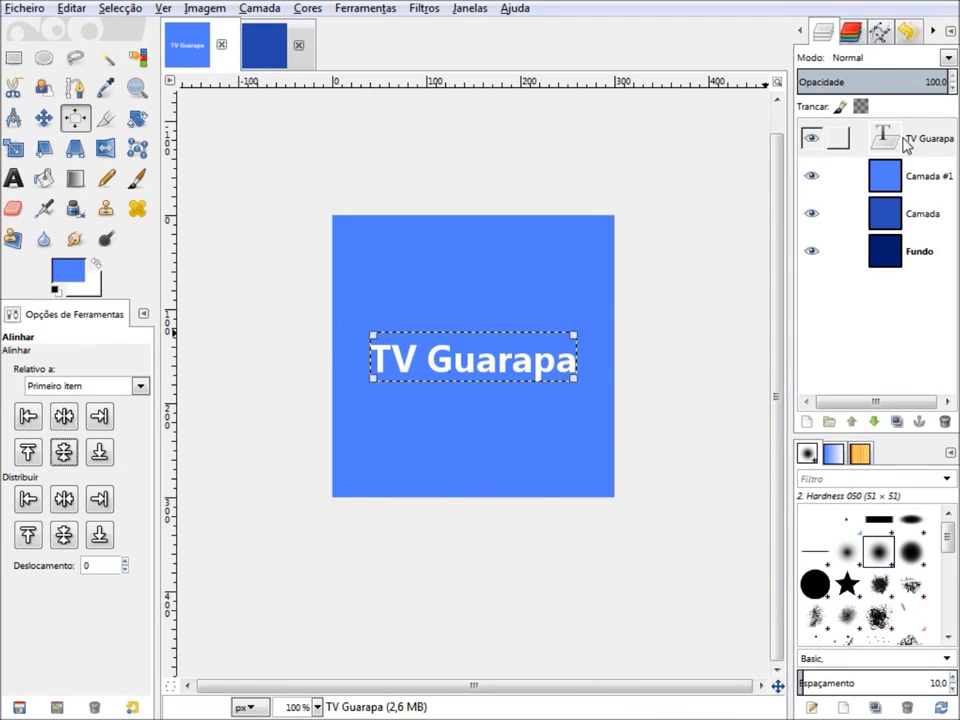
{"action": "left_click", "coordinate": [426, 8]}
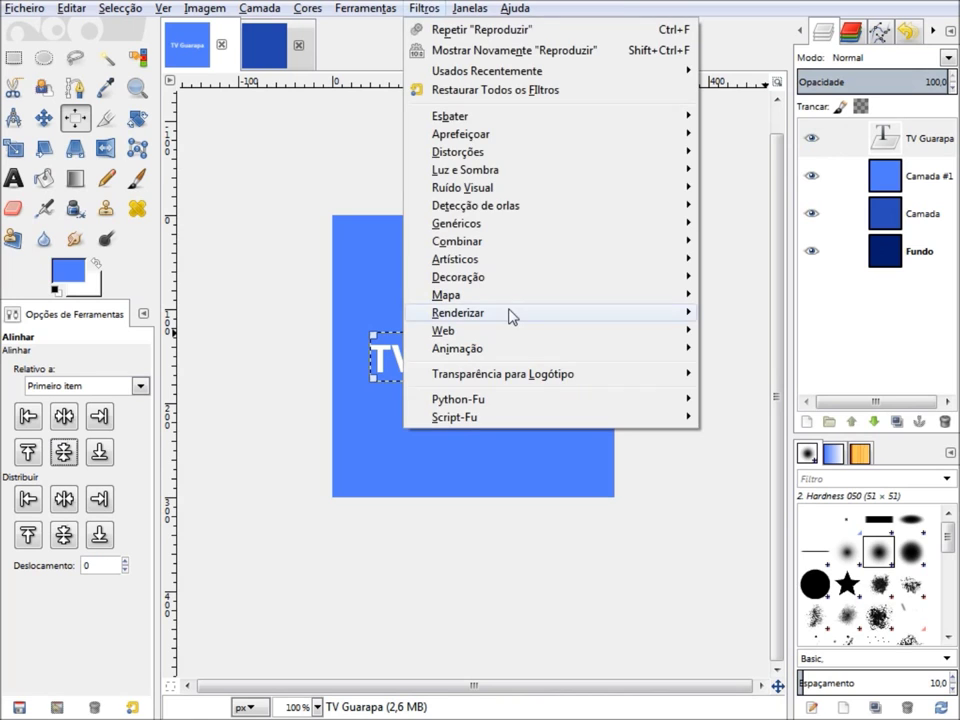
{"action": "mouse_move", "coordinate": [457, 348]}
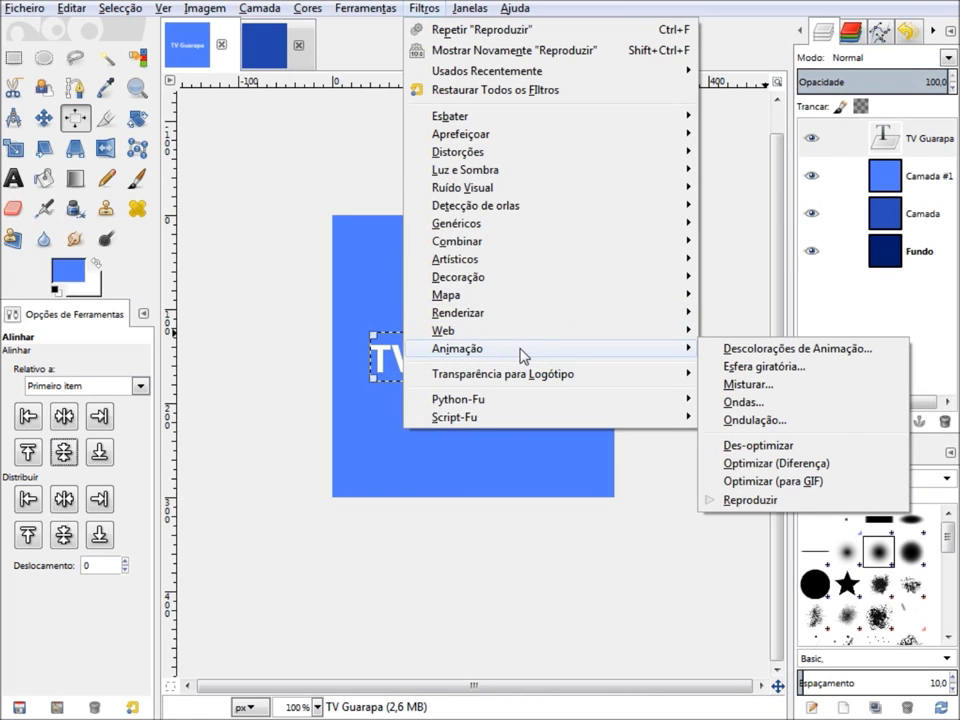
{"action": "left_click", "coordinate": [740, 384]}
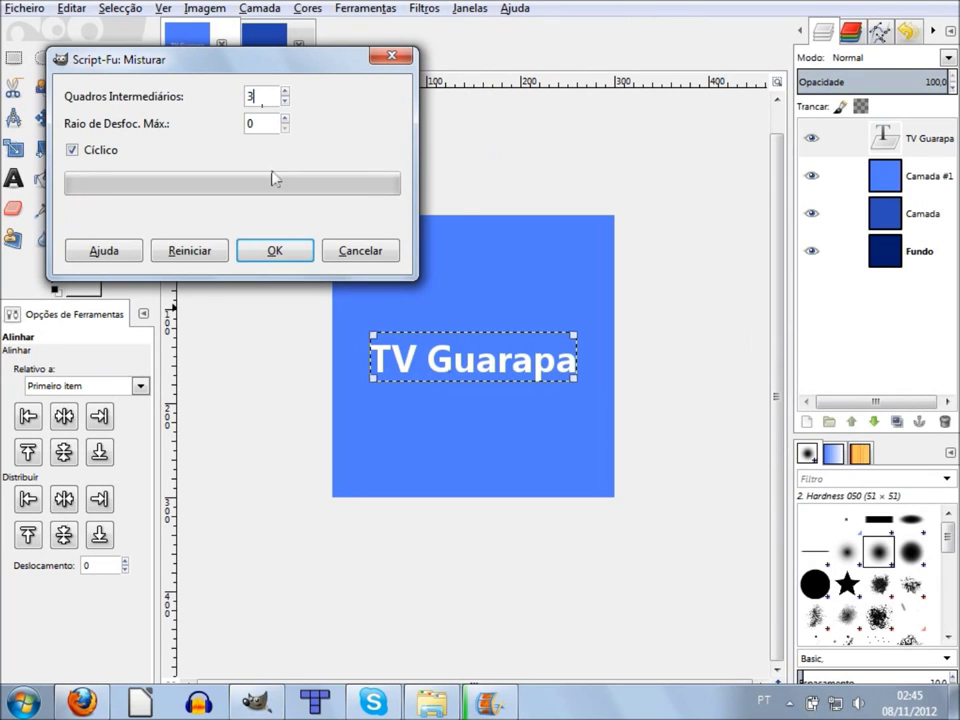
{"action": "left_click", "coordinate": [287, 250]}
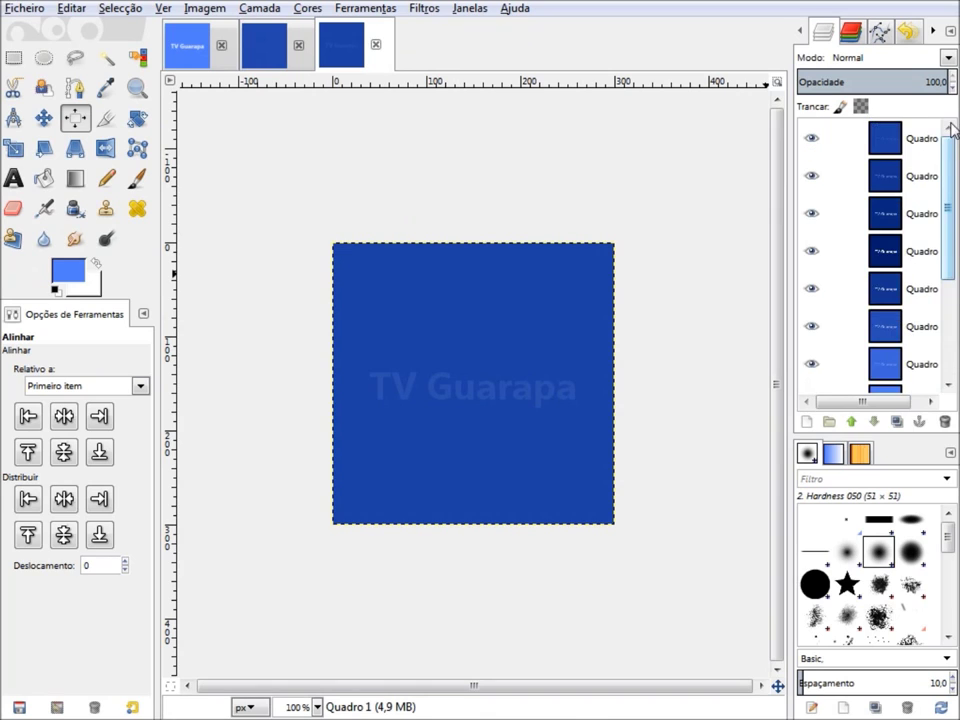
Step the layer selection up through the Quadro frames to Quadro 12
{"action": "left_click", "coordinate": [908, 282]}
{"action": "left_click", "coordinate": [904, 245]}
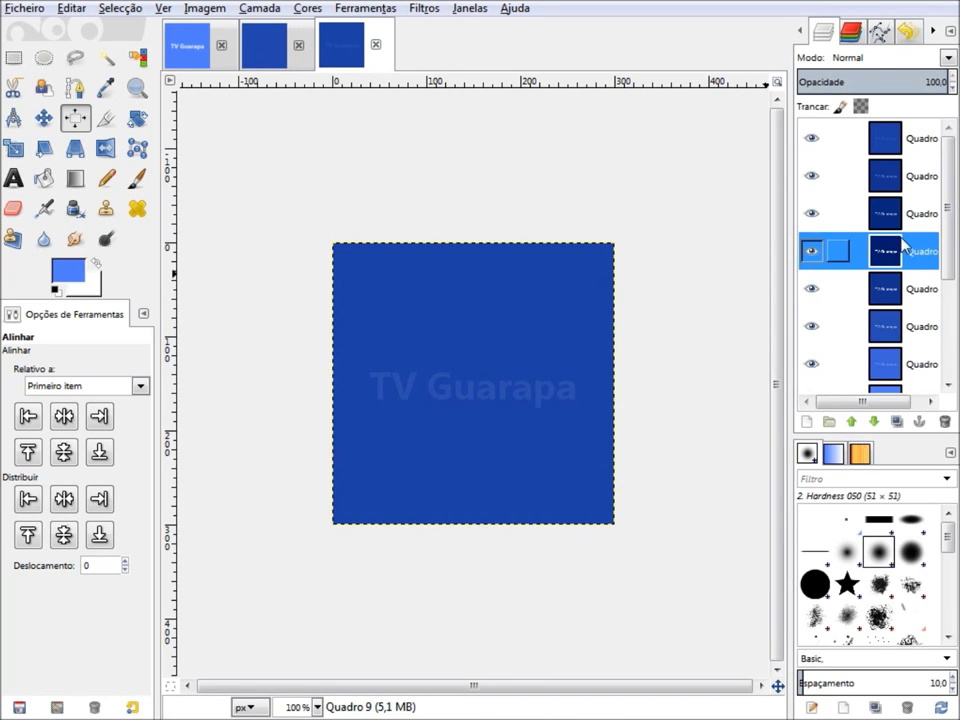
{"action": "left_click", "coordinate": [868, 216]}
{"action": "left_click", "coordinate": [852, 178]}
{"action": "left_click", "coordinate": [838, 142]}
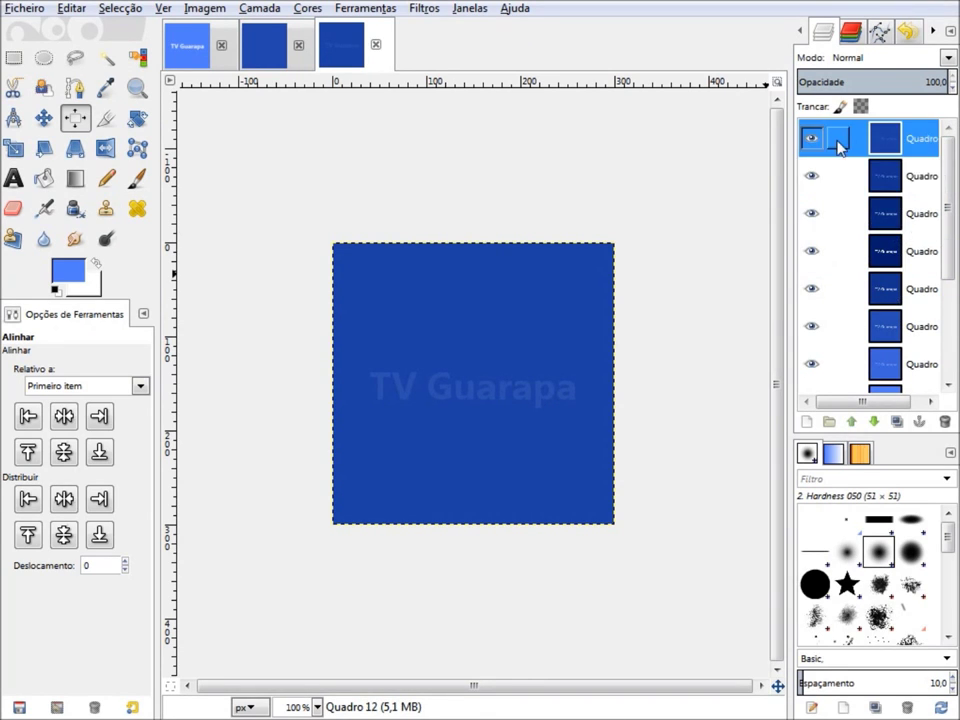
Hide the top five Quadro frame layers to inspect below, then show four again
{"action": "left_click", "coordinate": [818, 140]}
{"action": "left_click", "coordinate": [814, 177]}
{"action": "left_click", "coordinate": [815, 214]}
{"action": "left_click", "coordinate": [818, 251]}
{"action": "left_click", "coordinate": [820, 289]}
{"action": "left_click", "coordinate": [812, 251]}
{"action": "left_click", "coordinate": [812, 214]}
{"action": "left_click", "coordinate": [812, 177]}
{"action": "left_click", "coordinate": [811, 140]}
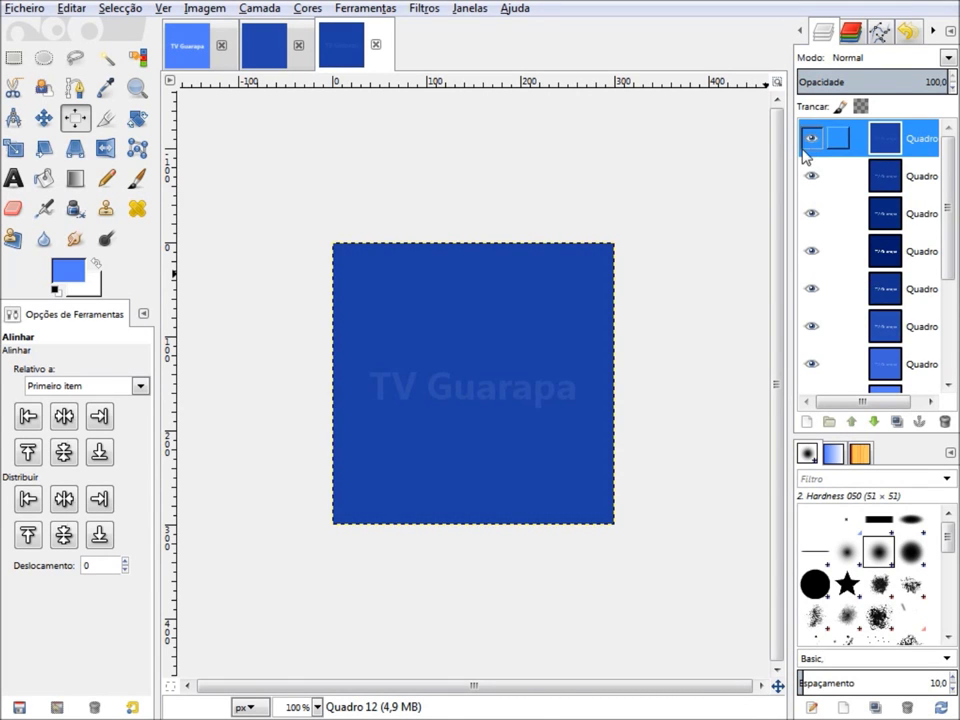
{"action": "left_click", "coordinate": [426, 9]}
{"action": "mouse_move", "coordinate": [457, 348]}
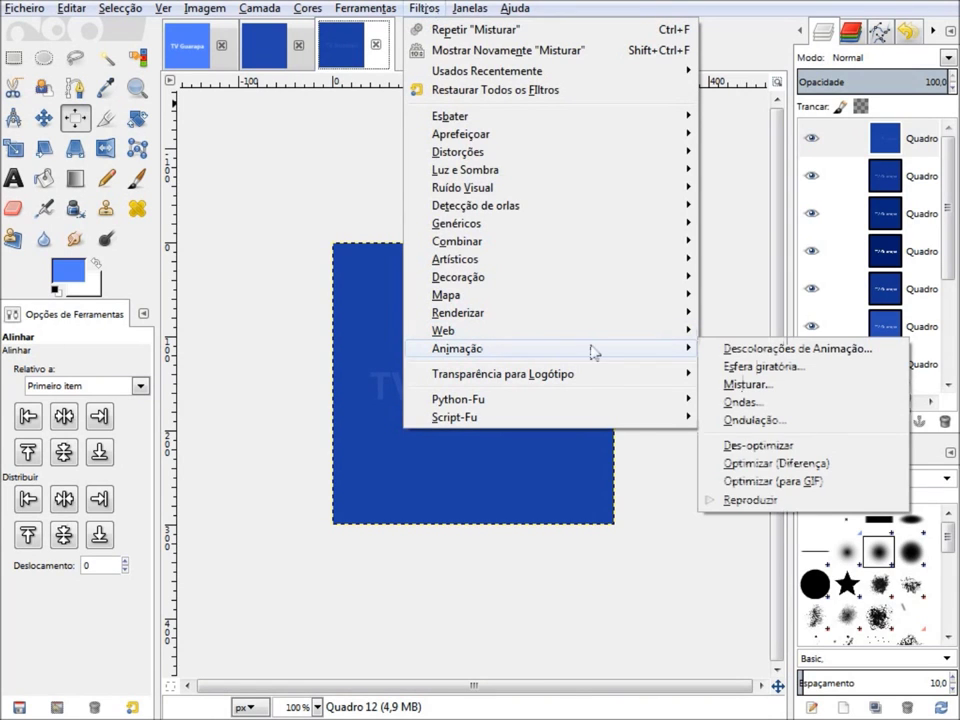
{"action": "left_click", "coordinate": [712, 499]}
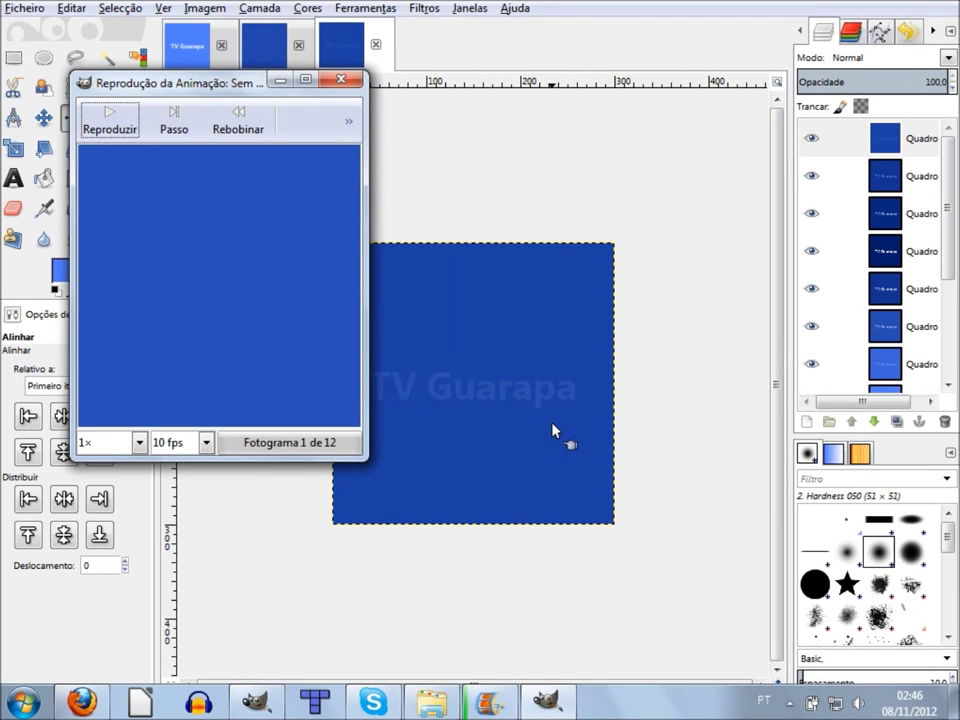
{"action": "left_click", "coordinate": [123, 137]}
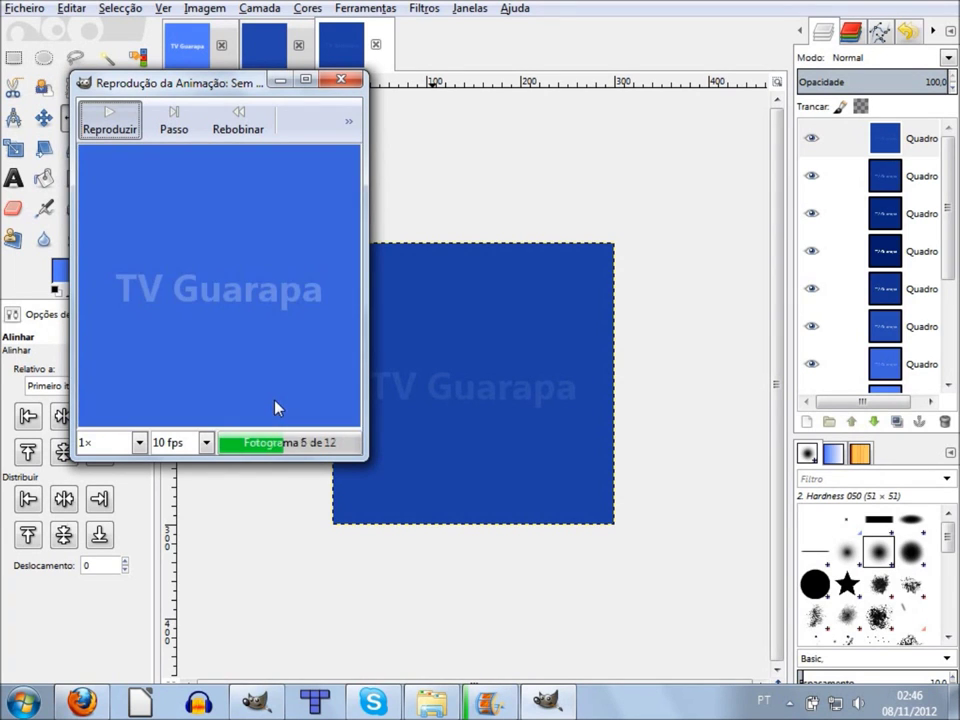
{"action": "left_click", "coordinate": [341, 79]}
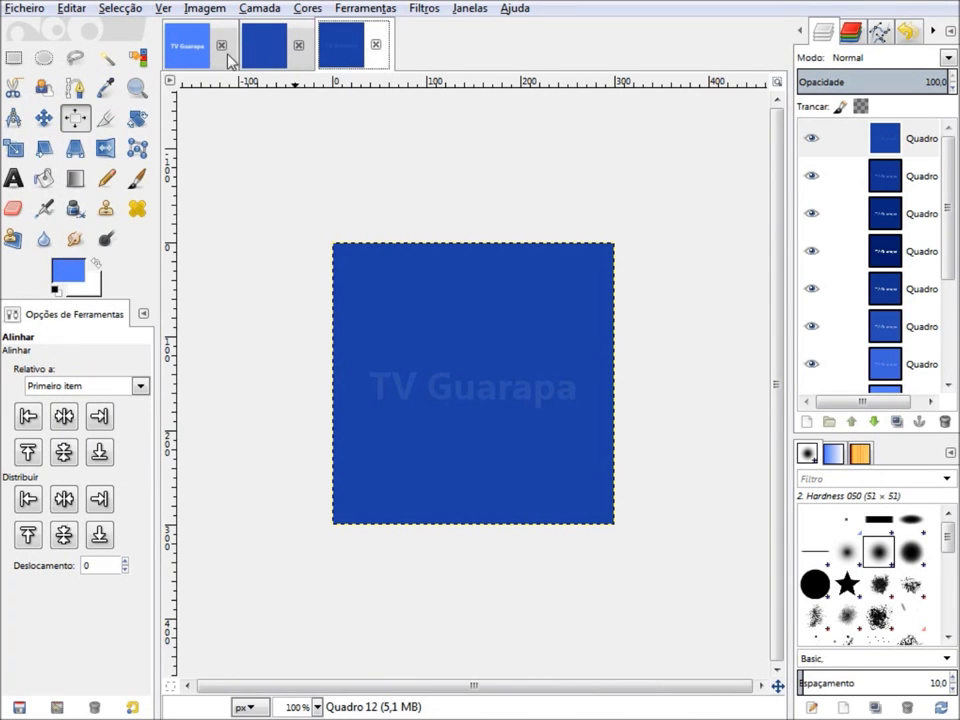
Rerun Misturar on the original TV Guarapa image with a 300 maximum blur radius
{"action": "left_click", "coordinate": [192, 50]}
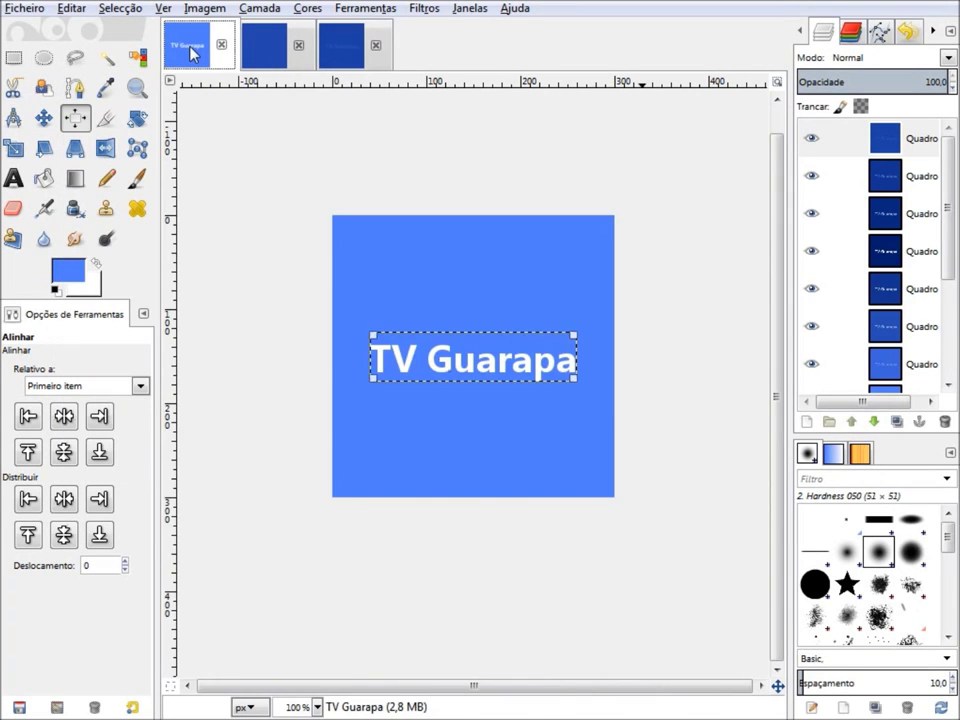
{"action": "left_click", "coordinate": [425, 8]}
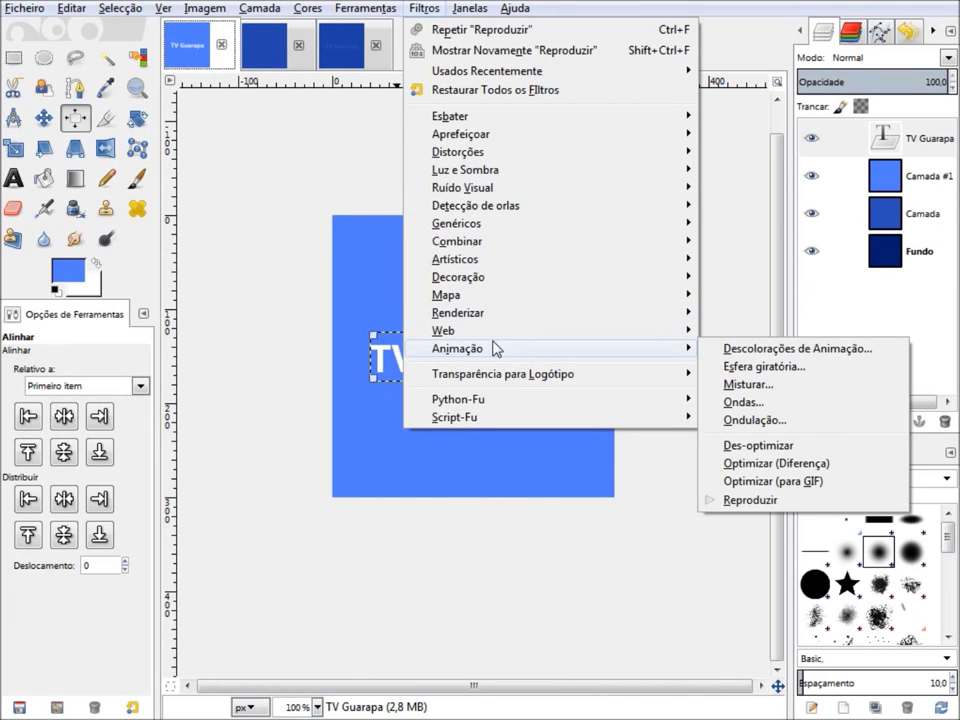
{"action": "mouse_move", "coordinate": [520, 348]}
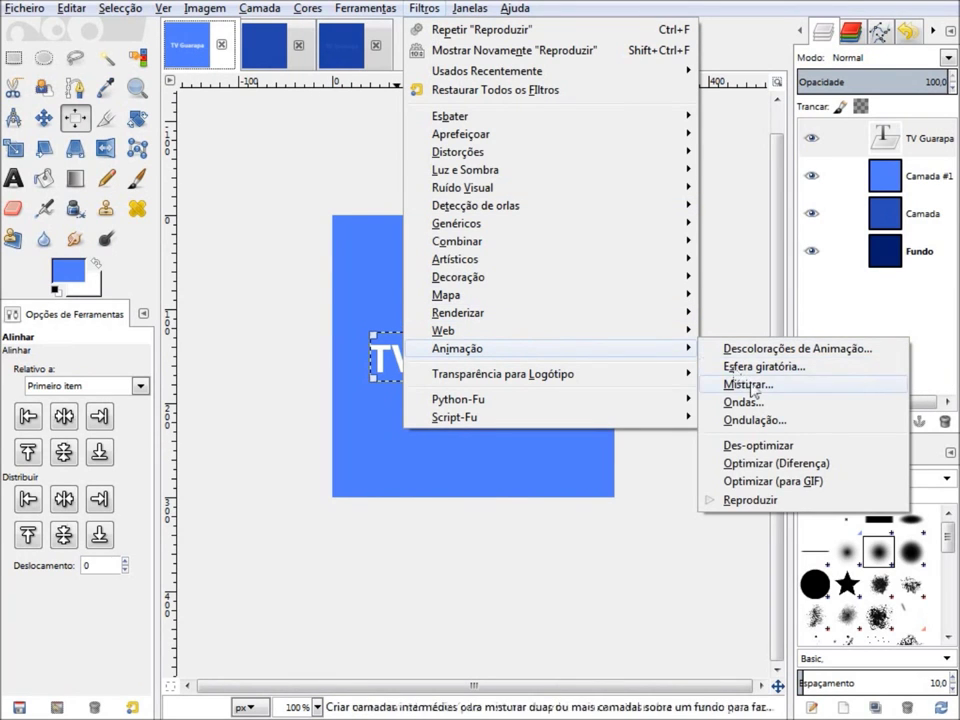
{"action": "left_click", "coordinate": [745, 384]}
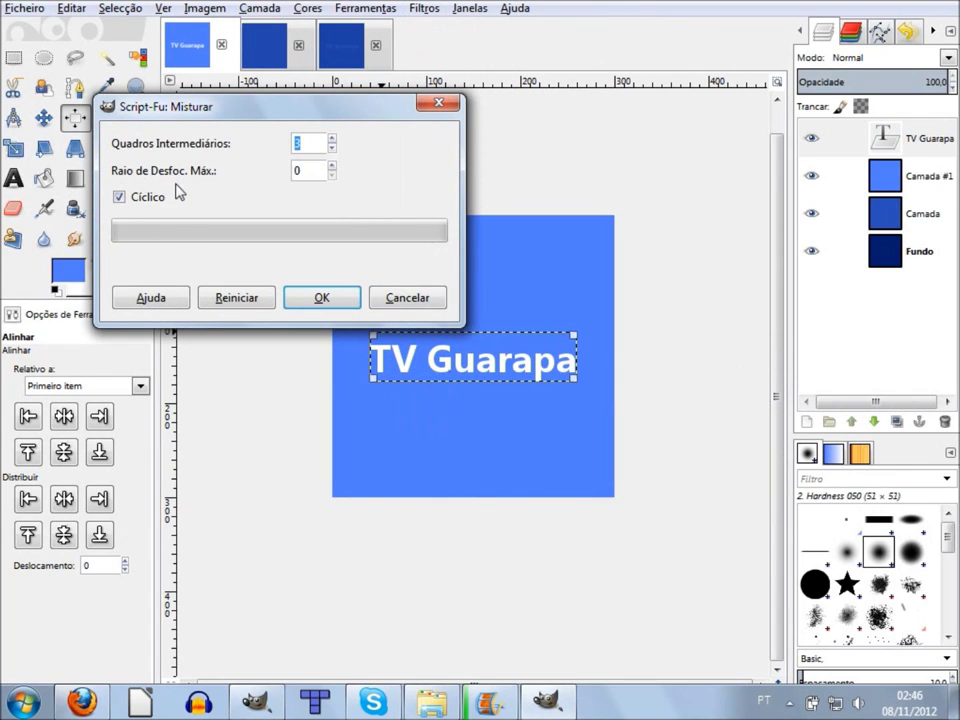
{"action": "double_click", "coordinate": [305, 168]}
{"action": "left_click", "coordinate": [322, 297]}
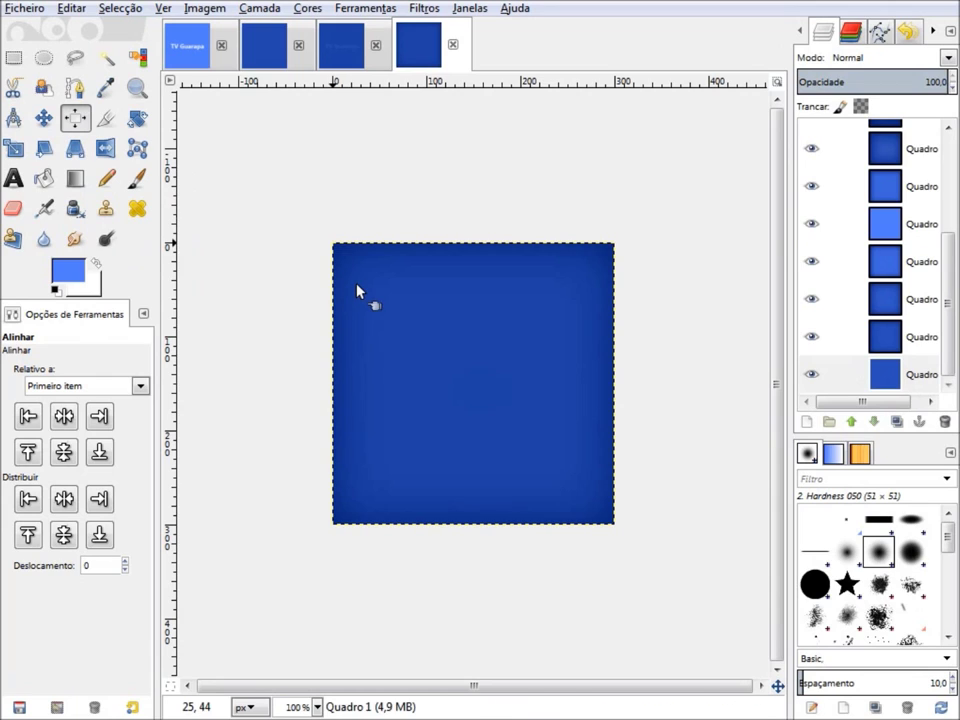
Compare the two blended images, ending on the newest, and cancel a reopened Misturar dialog
{"action": "left_click", "coordinate": [336, 62]}
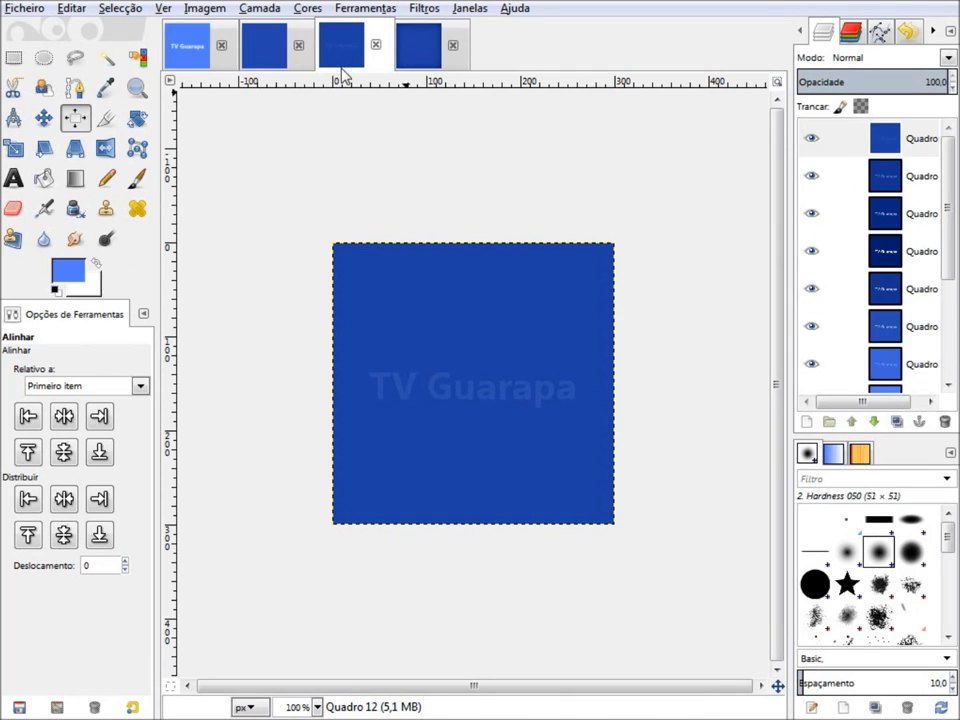
{"action": "left_click", "coordinate": [426, 62]}
{"action": "left_click", "coordinate": [425, 8]}
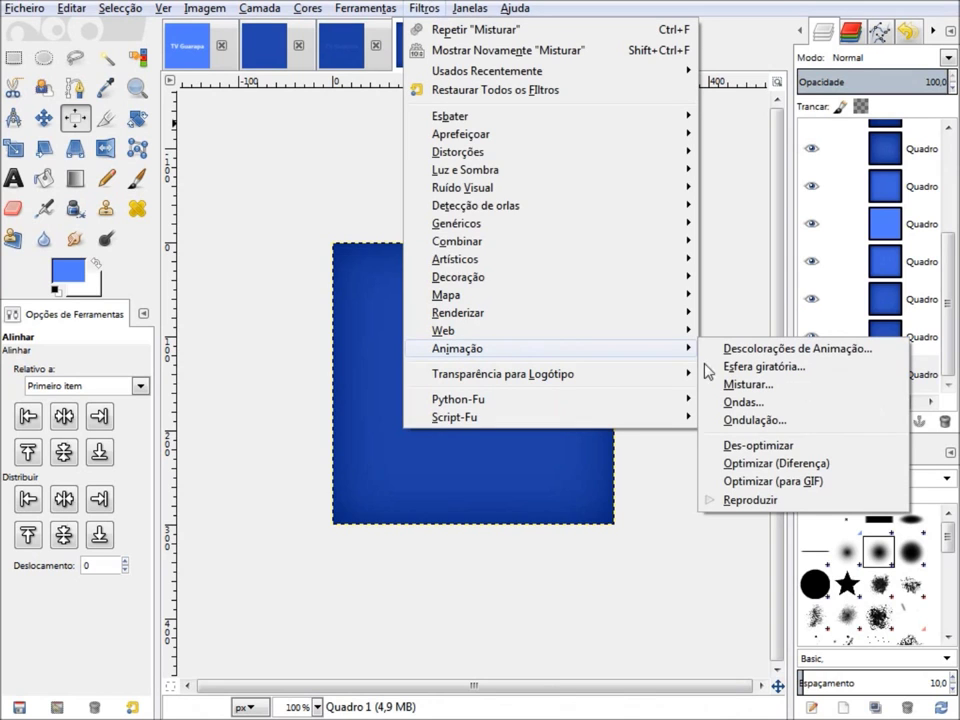
{"action": "left_click", "coordinate": [758, 385]}
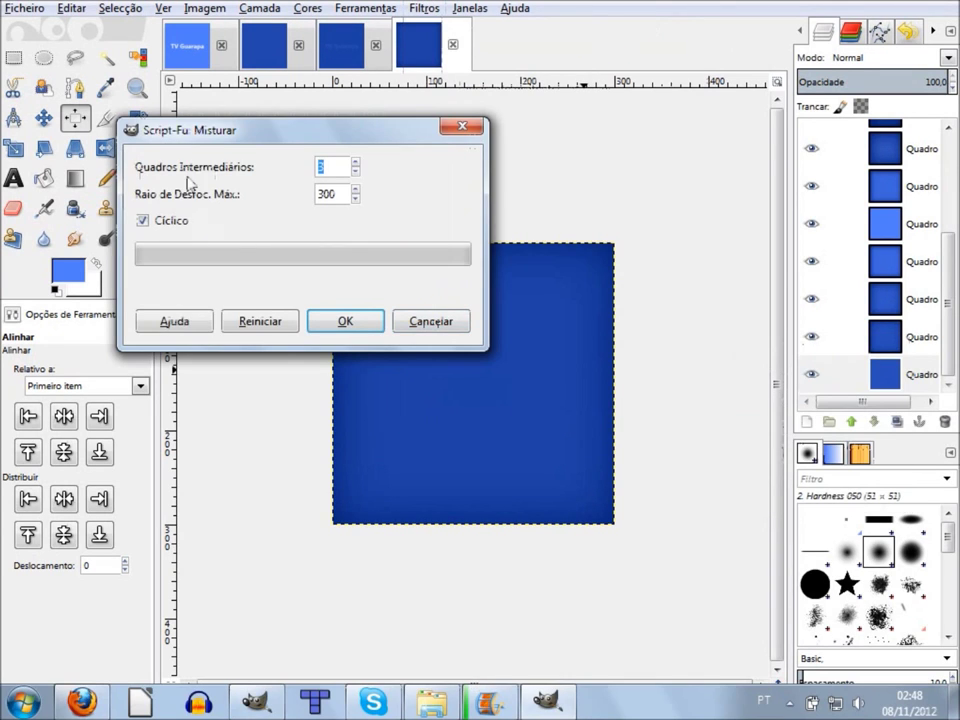
{"action": "left_click", "coordinate": [437, 326]}
{"action": "left_click", "coordinate": [424, 12]}
{"action": "mouse_move", "coordinate": [457, 348]}
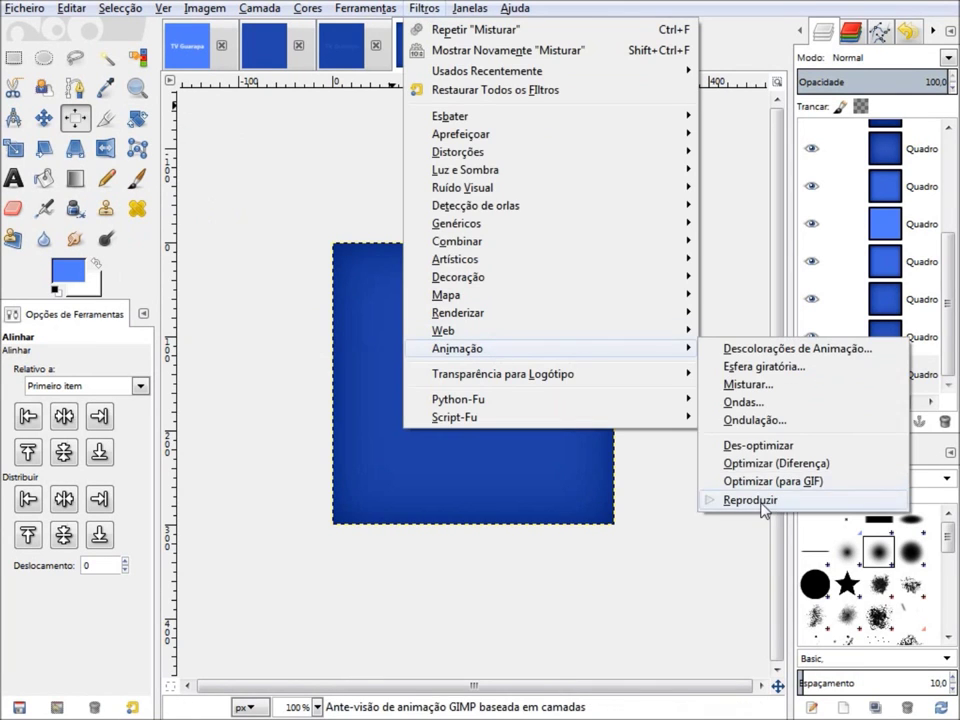
Play the blurred frame animation in Reproduzir at 0,5× speed, then close the preview
{"action": "left_click", "coordinate": [762, 500]}
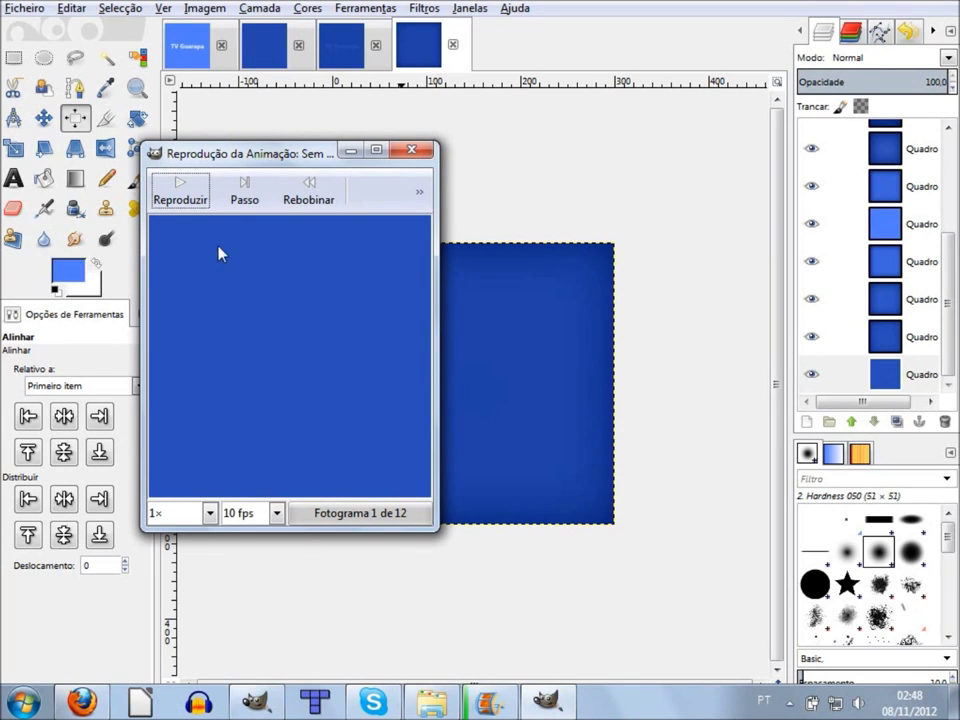
{"action": "left_click", "coordinate": [193, 200]}
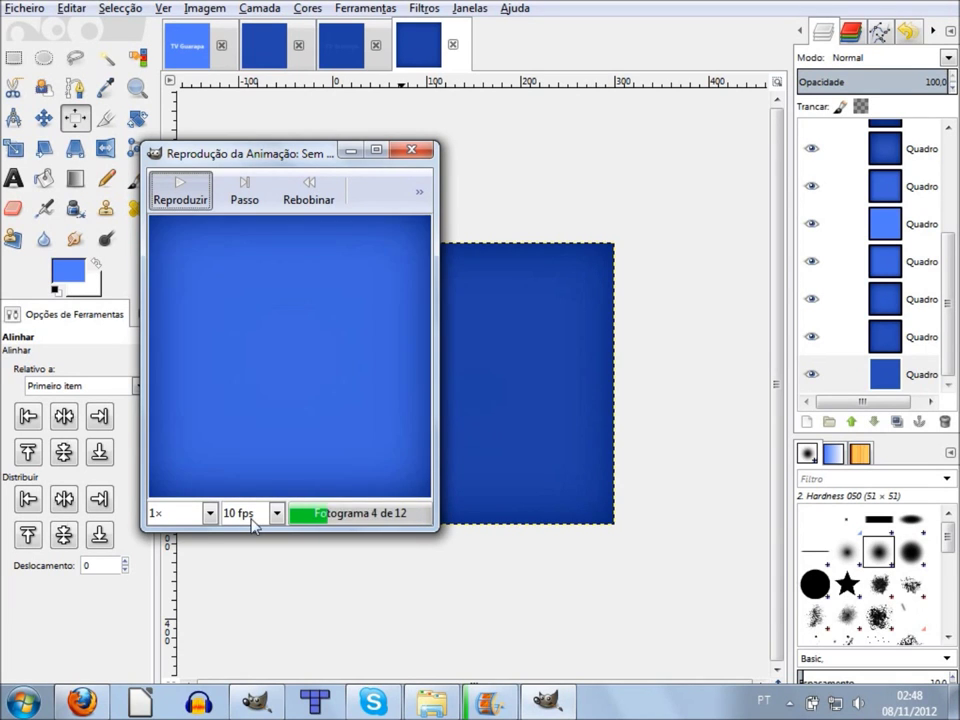
{"action": "left_click", "coordinate": [209, 513]}
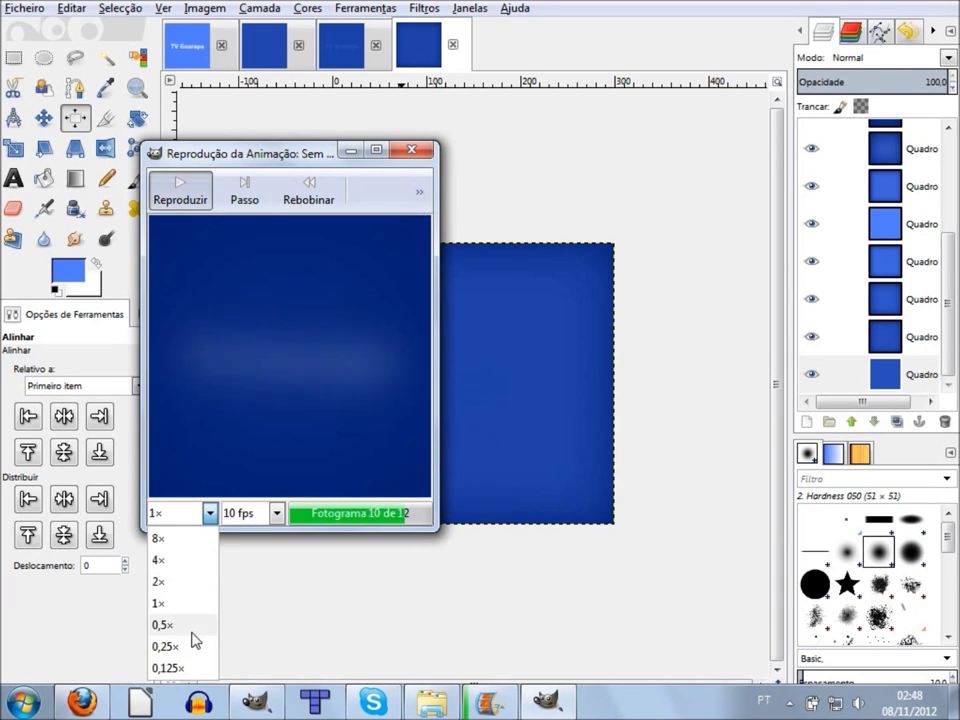
{"action": "left_click", "coordinate": [193, 630]}
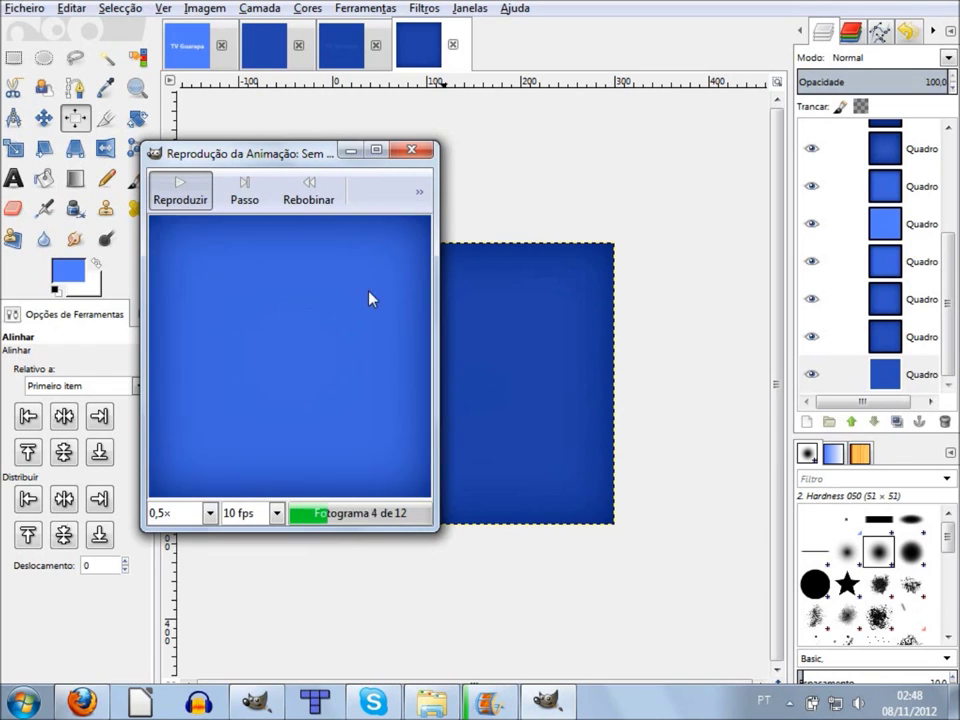
{"action": "left_click", "coordinate": [411, 150]}
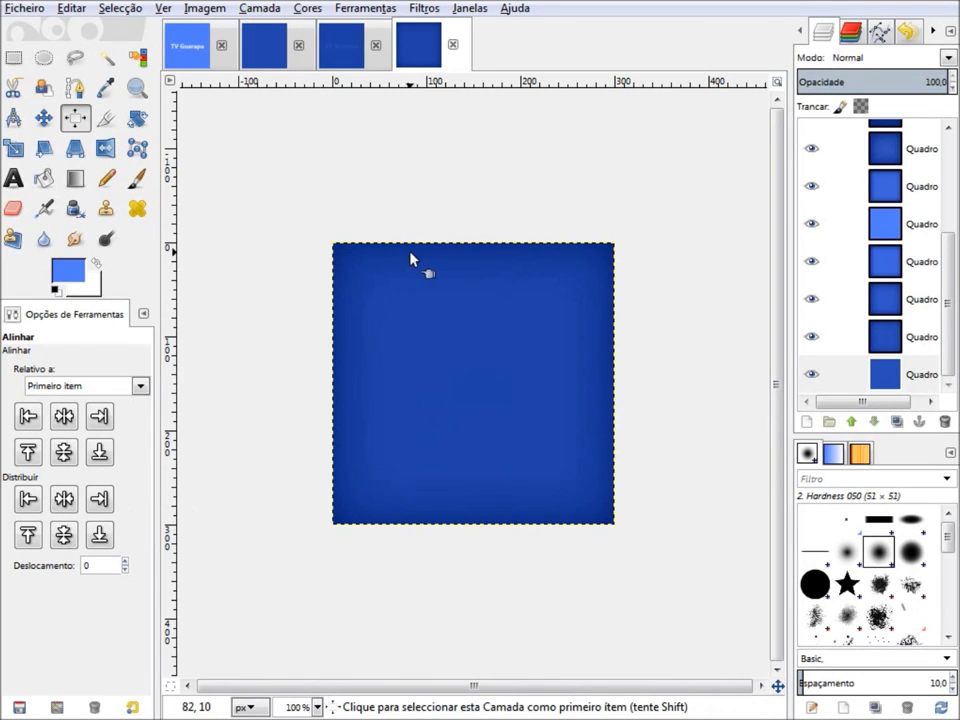
On the TV Guarapa image, select Fundo with the Paintbrush, hide the layers above, set size 50
{"action": "left_click", "coordinate": [196, 52]}
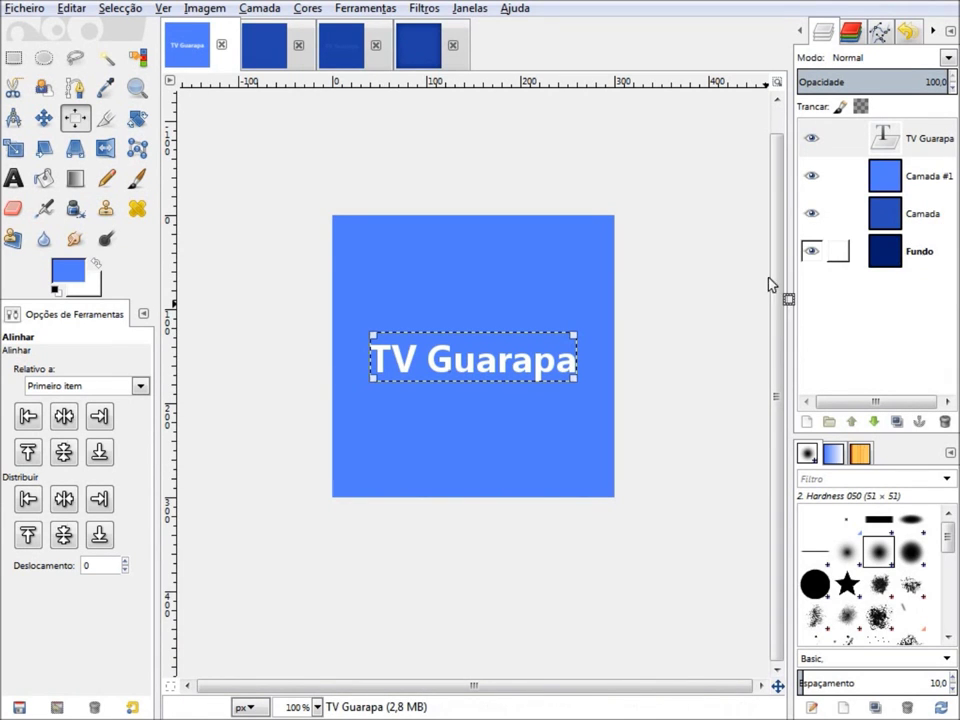
{"action": "left_click", "coordinate": [137, 180]}
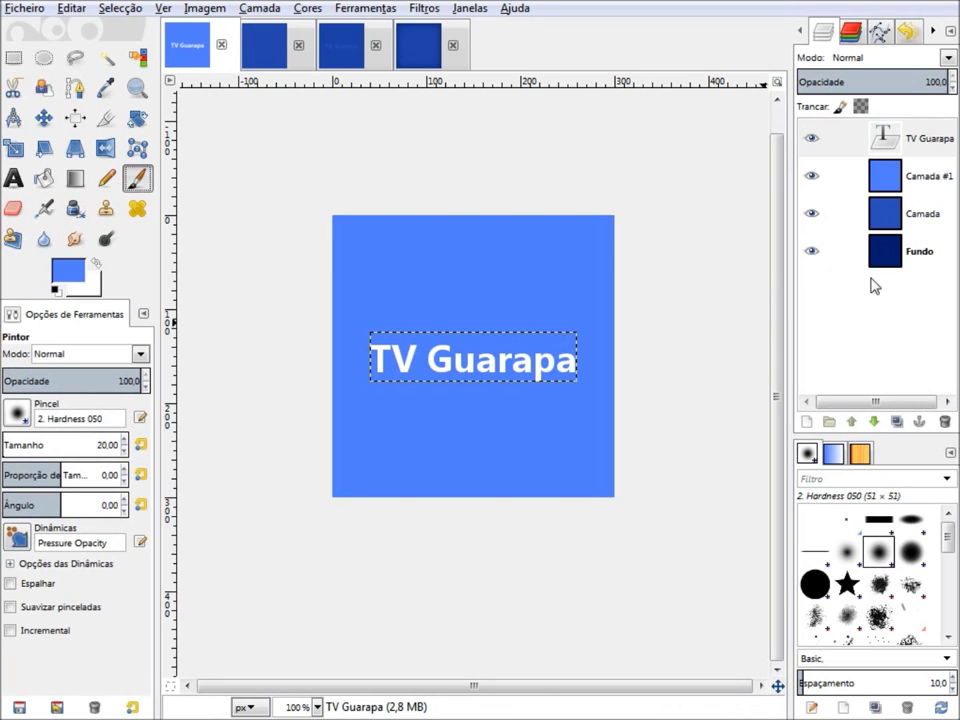
{"action": "left_click", "coordinate": [820, 256]}
{"action": "left_click", "coordinate": [811, 176]}
{"action": "left_click", "coordinate": [811, 138]}
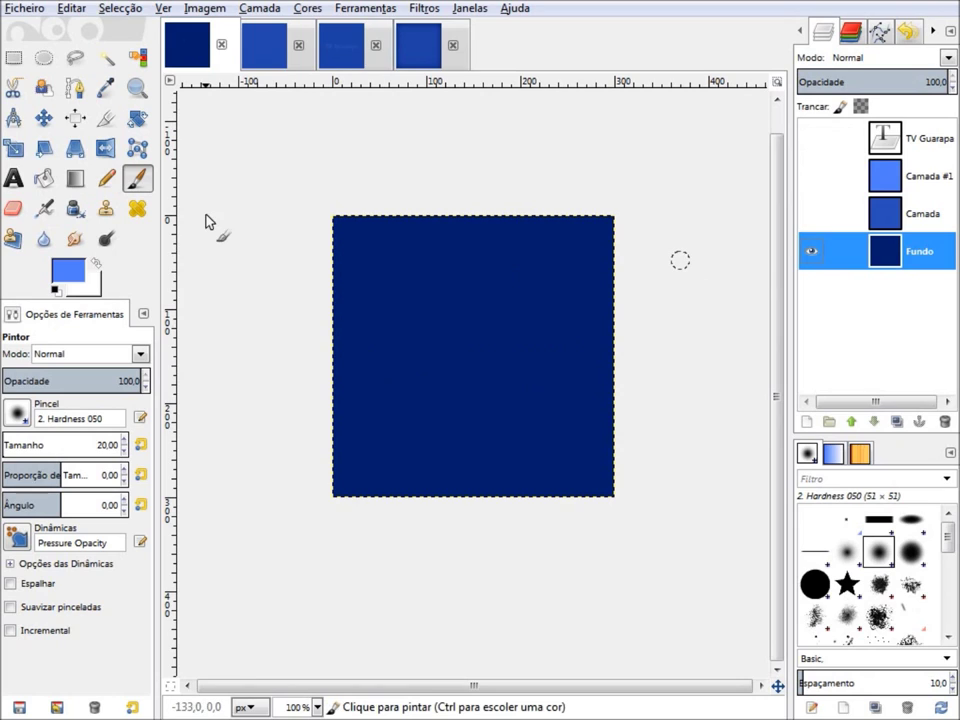
{"action": "double_click", "coordinate": [105, 444]}
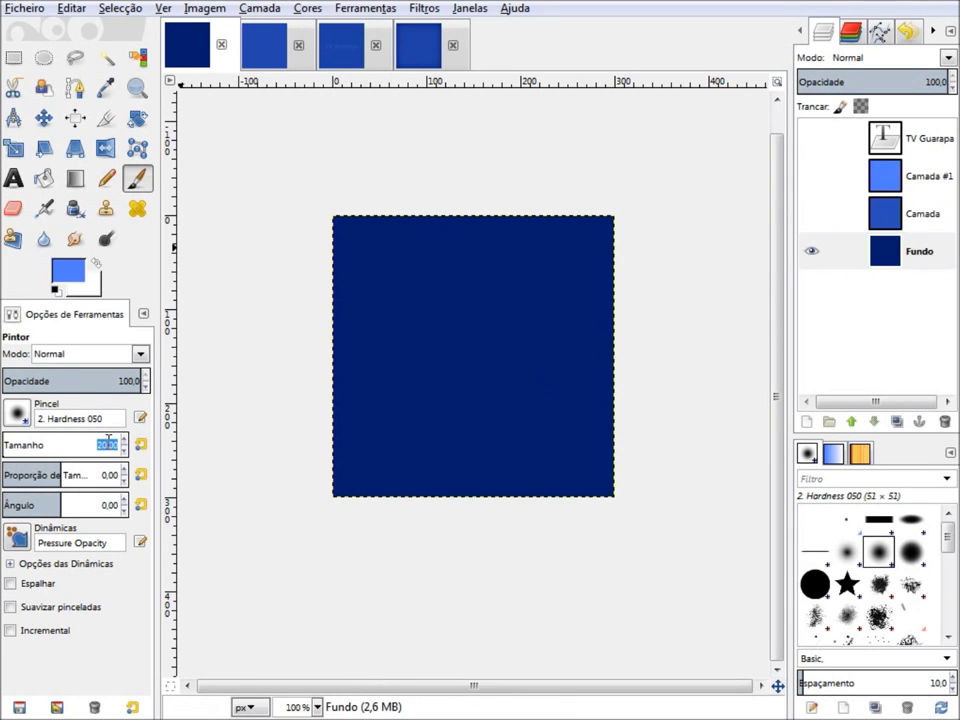
{"action": "type", "text": "50"}
{"action": "key", "text": "Return"}
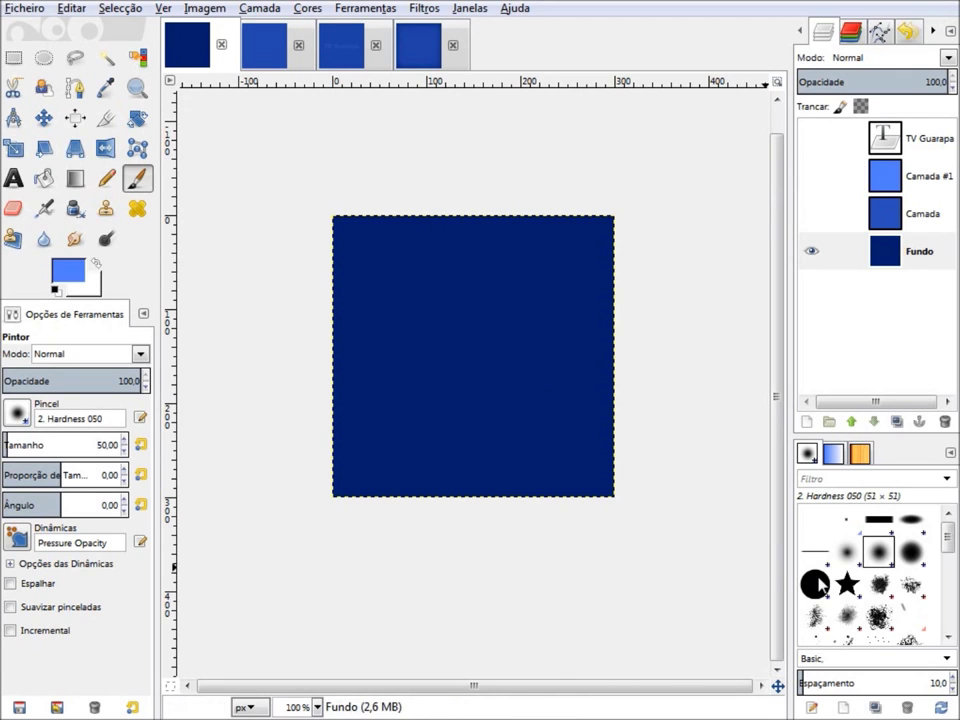
Stamp six light-blue stars across the background with the 2. Star brush
{"action": "left_click", "coordinate": [847, 583]}
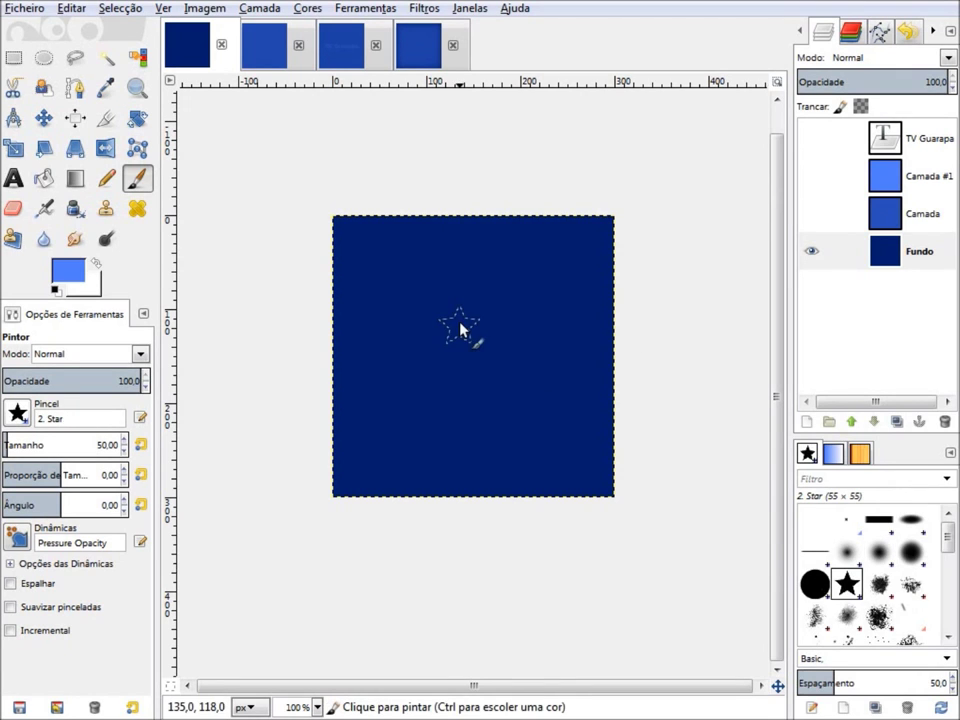
{"action": "left_click", "coordinate": [381, 274]}
{"action": "left_click", "coordinate": [414, 432]}
{"action": "left_click", "coordinate": [530, 304]}
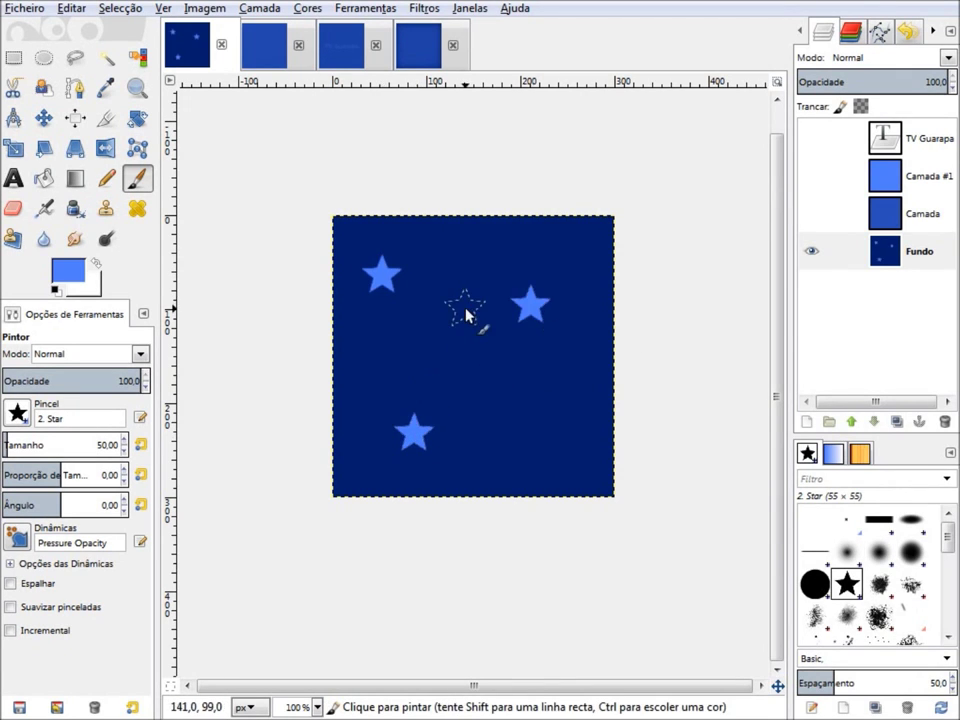
{"action": "left_click", "coordinate": [464, 307]}
{"action": "left_click", "coordinate": [555, 408]}
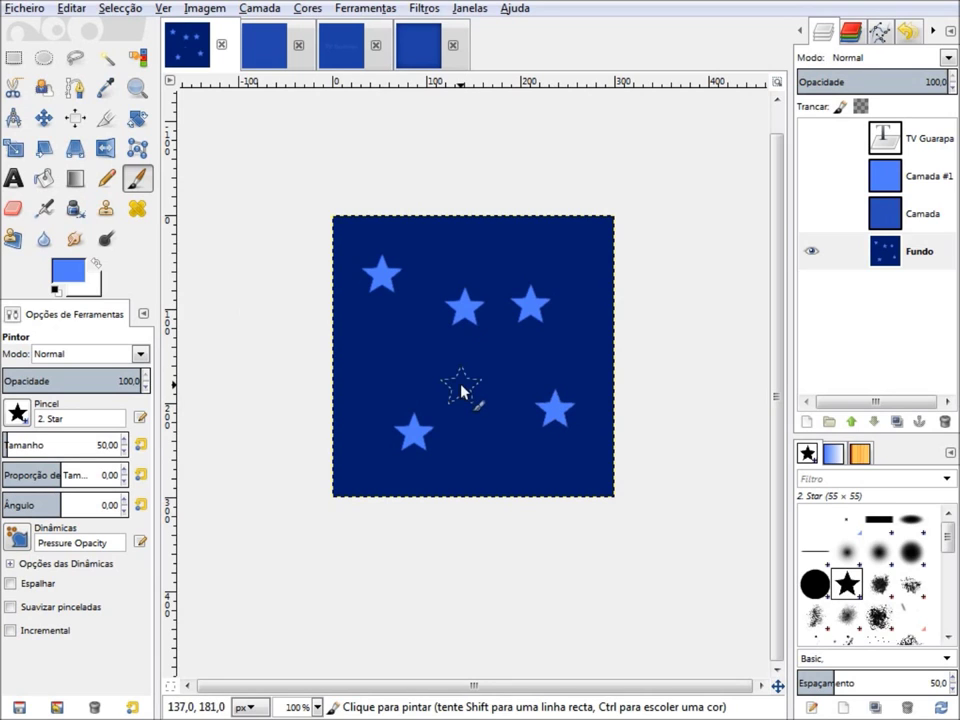
{"action": "left_click", "coordinate": [460, 385]}
Try a looping Sparks brush stroke on the background, then undo it
{"action": "left_click", "coordinate": [910, 551]}
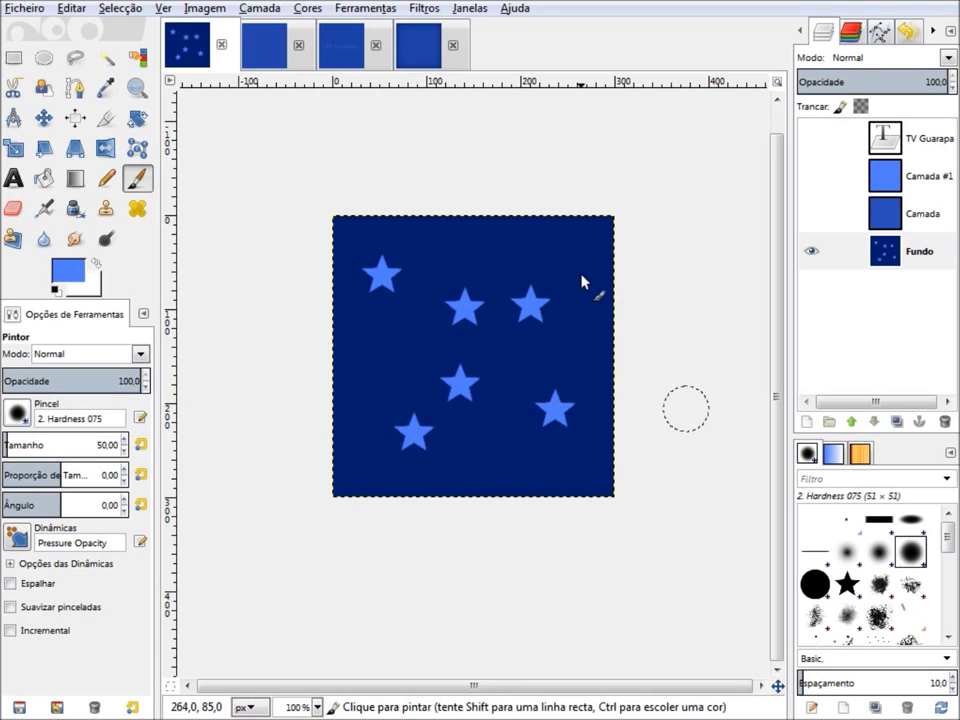
{"action": "scroll", "coordinate": [875, 575], "scroll_direction": "down", "scroll_amount": 3}
{"action": "scroll", "coordinate": [875, 575], "scroll_direction": "down", "scroll_amount": 2}
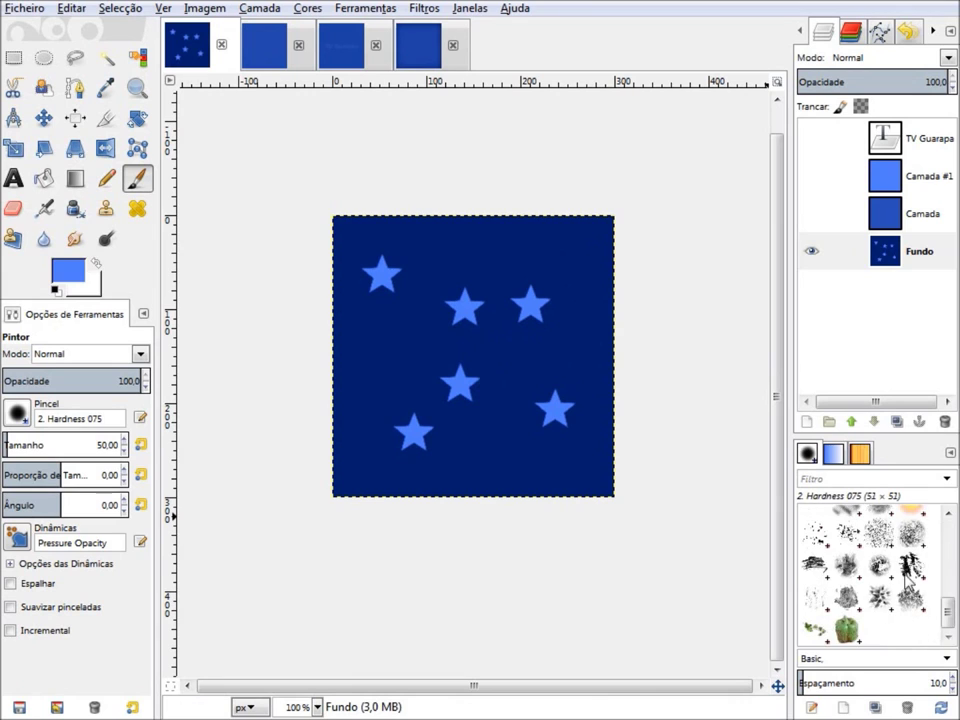
{"action": "scroll", "coordinate": [875, 575], "scroll_direction": "up", "scroll_amount": 2}
{"action": "left_click", "coordinate": [910, 554]}
{"action": "mouse_move", "coordinate": [562, 272]}
{"action": "left_mouse_down"}
{"action": "mouse_move", "coordinate": [388, 379]}
{"action": "mouse_move", "coordinate": [557, 314]}
{"action": "mouse_move", "coordinate": [553, 444]}
{"action": "mouse_move", "coordinate": [408, 364]}
{"action": "mouse_move", "coordinate": [321, 407]}
{"action": "mouse_move", "coordinate": [559, 293]}
{"action": "mouse_move", "coordinate": [461, 275]}
{"action": "mouse_move", "coordinate": [524, 397]}
{"action": "left_mouse_up"}
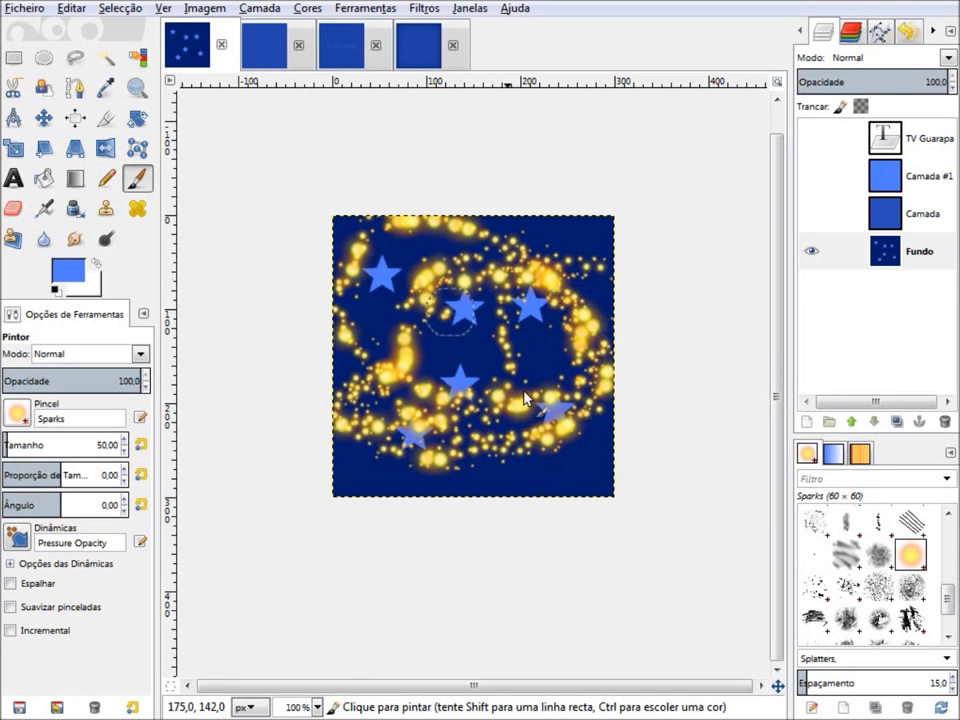
{"action": "key", "text": "ctrl+z"}
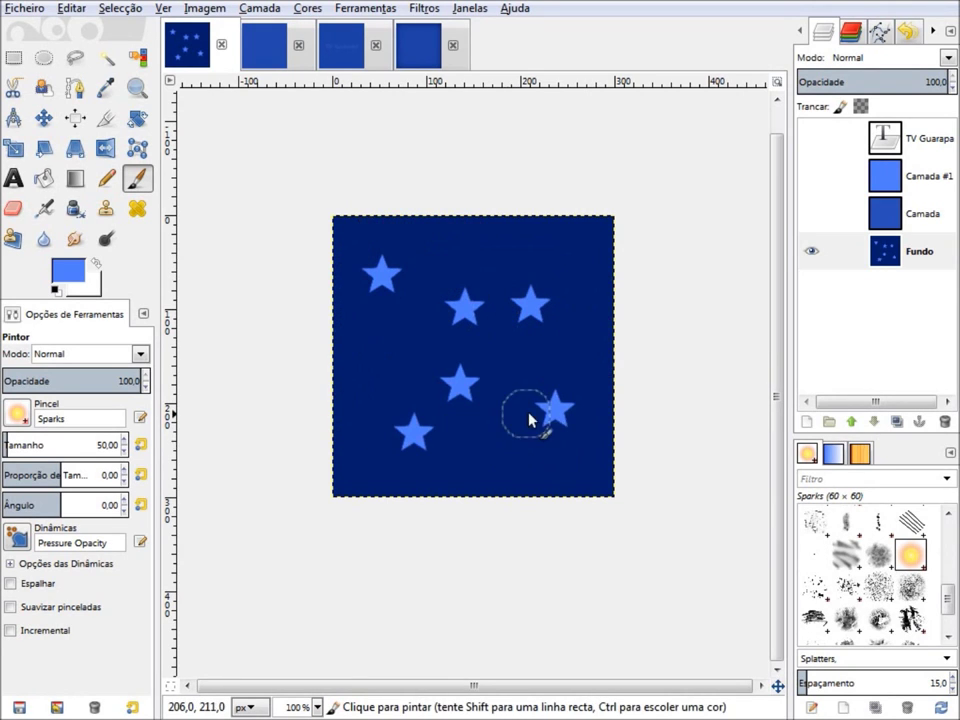